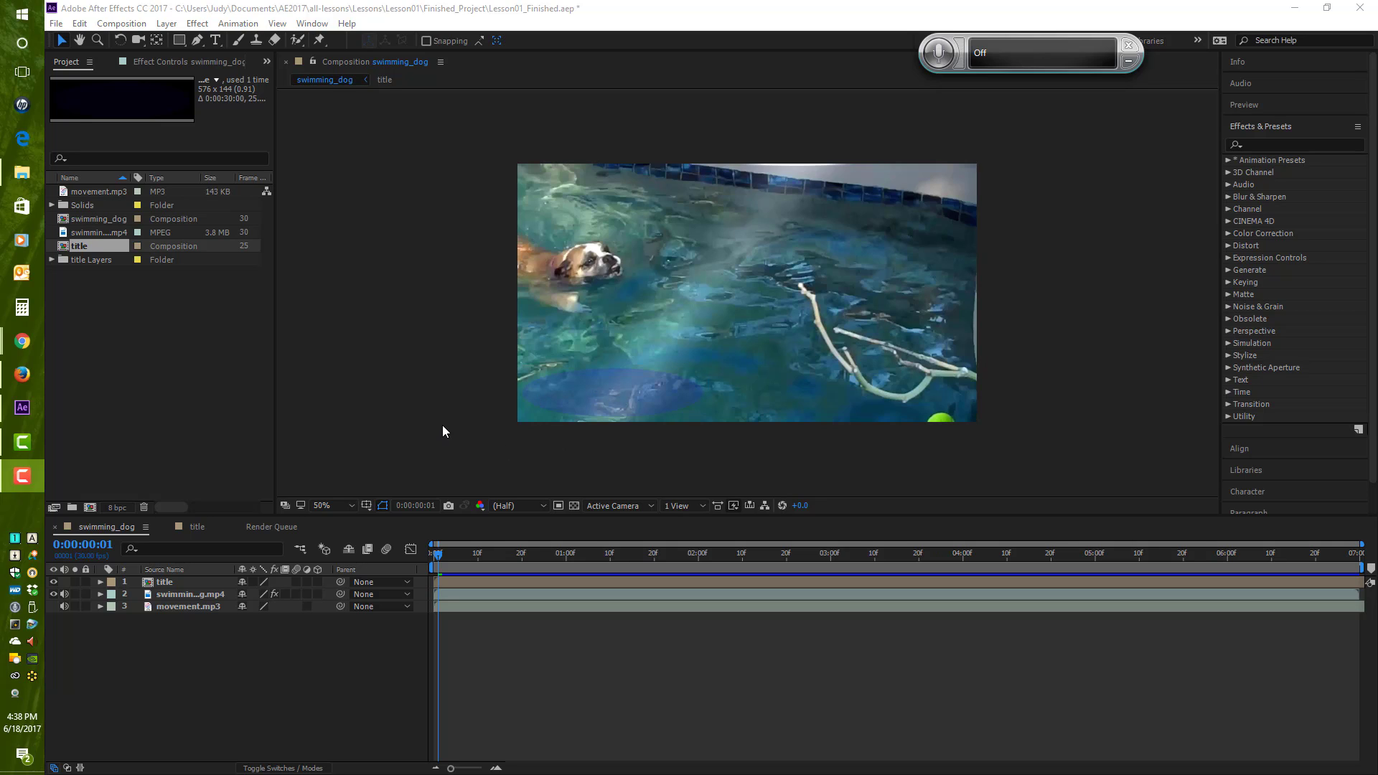
Step: Add the swimming_dog composition to the Render Queue
left_click(107, 223)
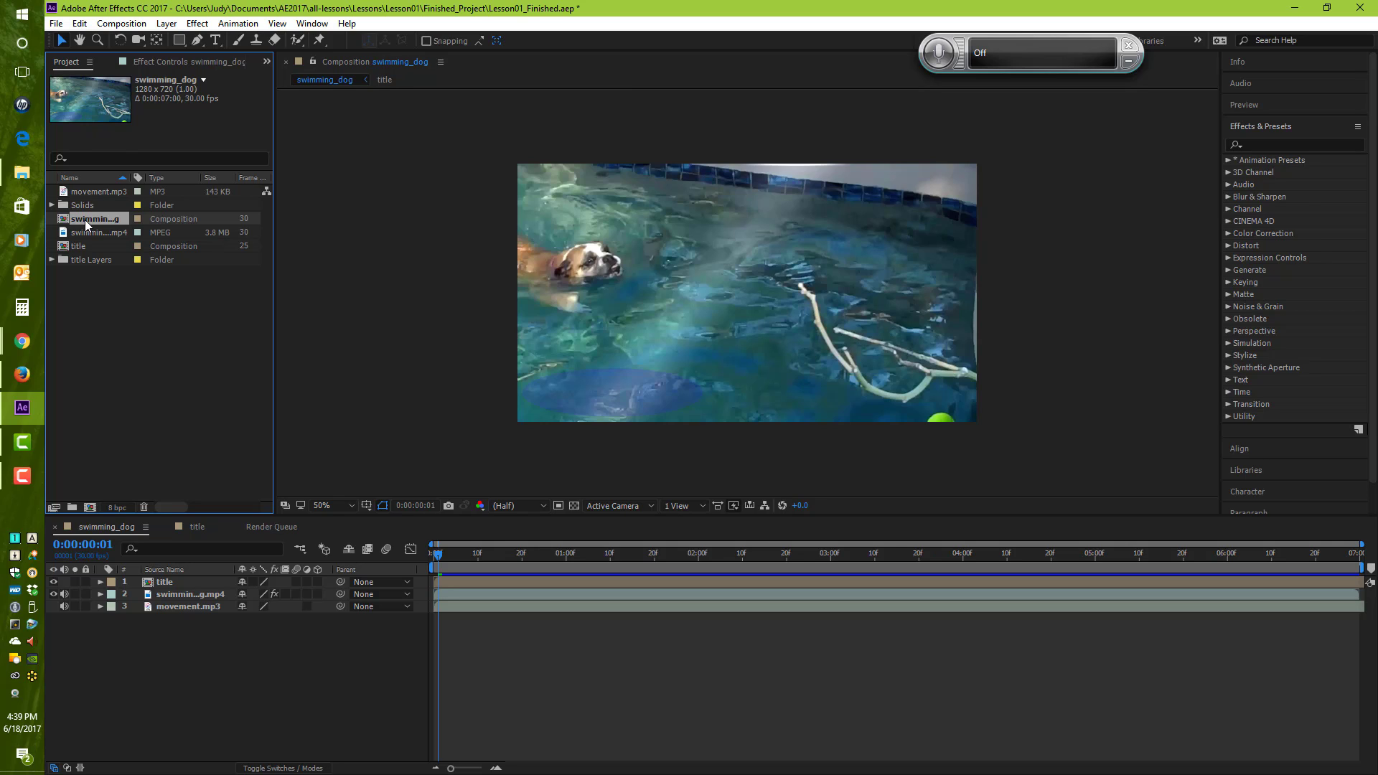
left_click(132, 27)
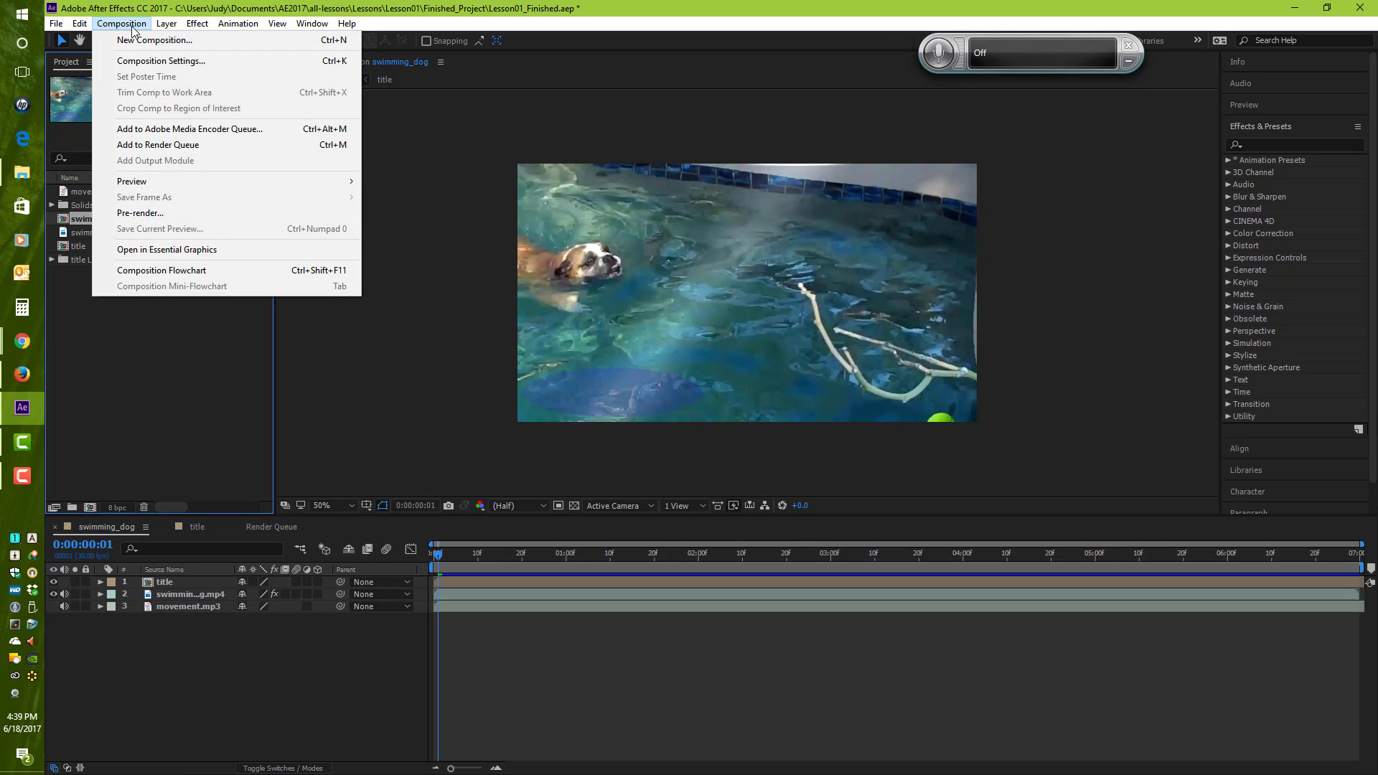
left_click(177, 147)
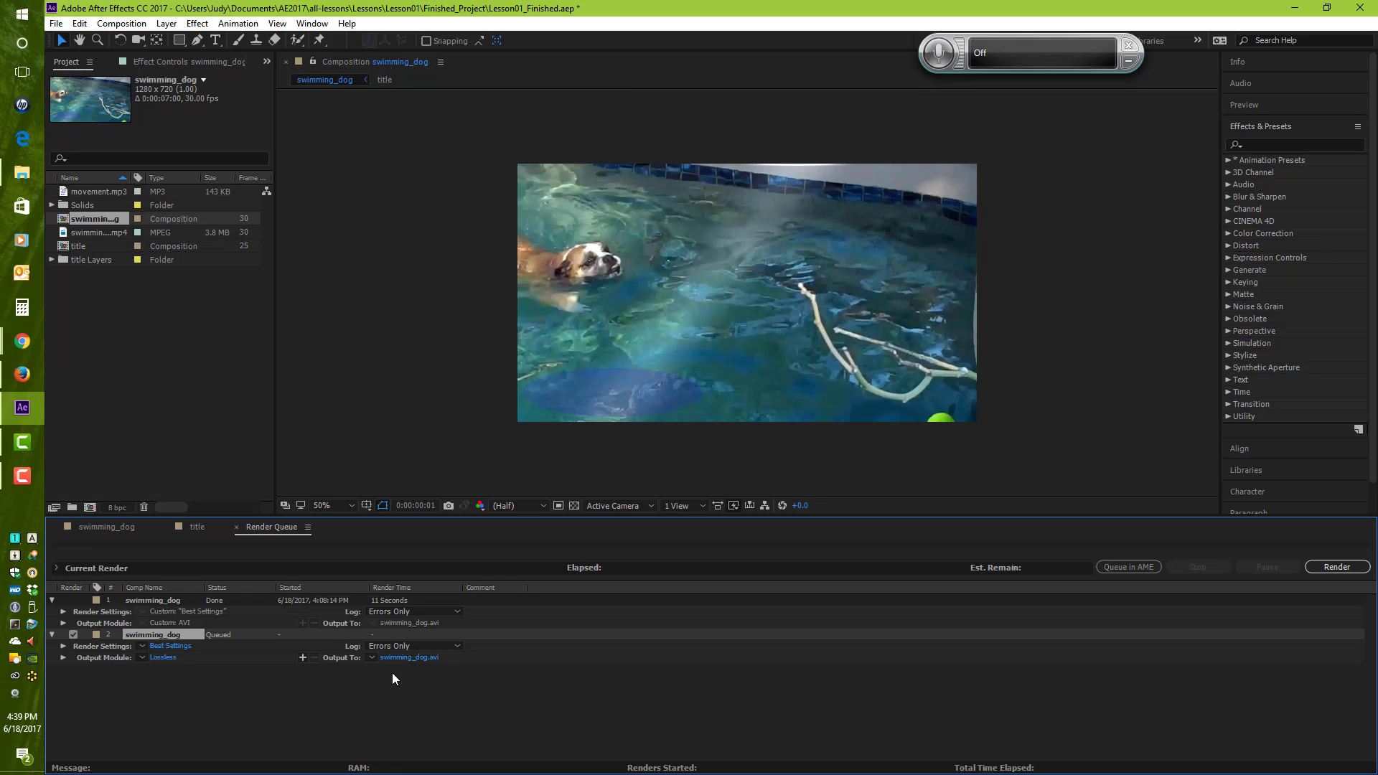
Step: Set the render resolution of the queued swimming_dog item to Quarter in its render settings
left_click(174, 648)
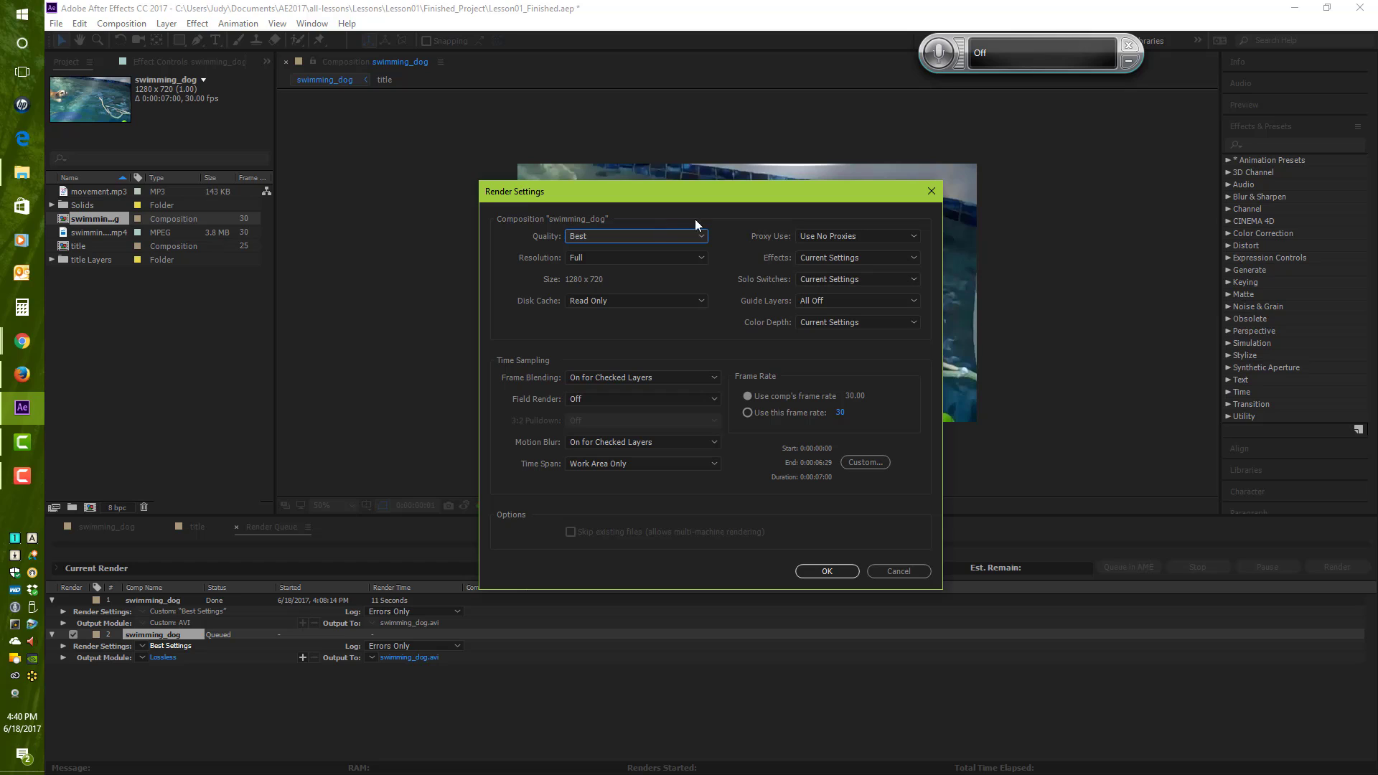
left_click(704, 257)
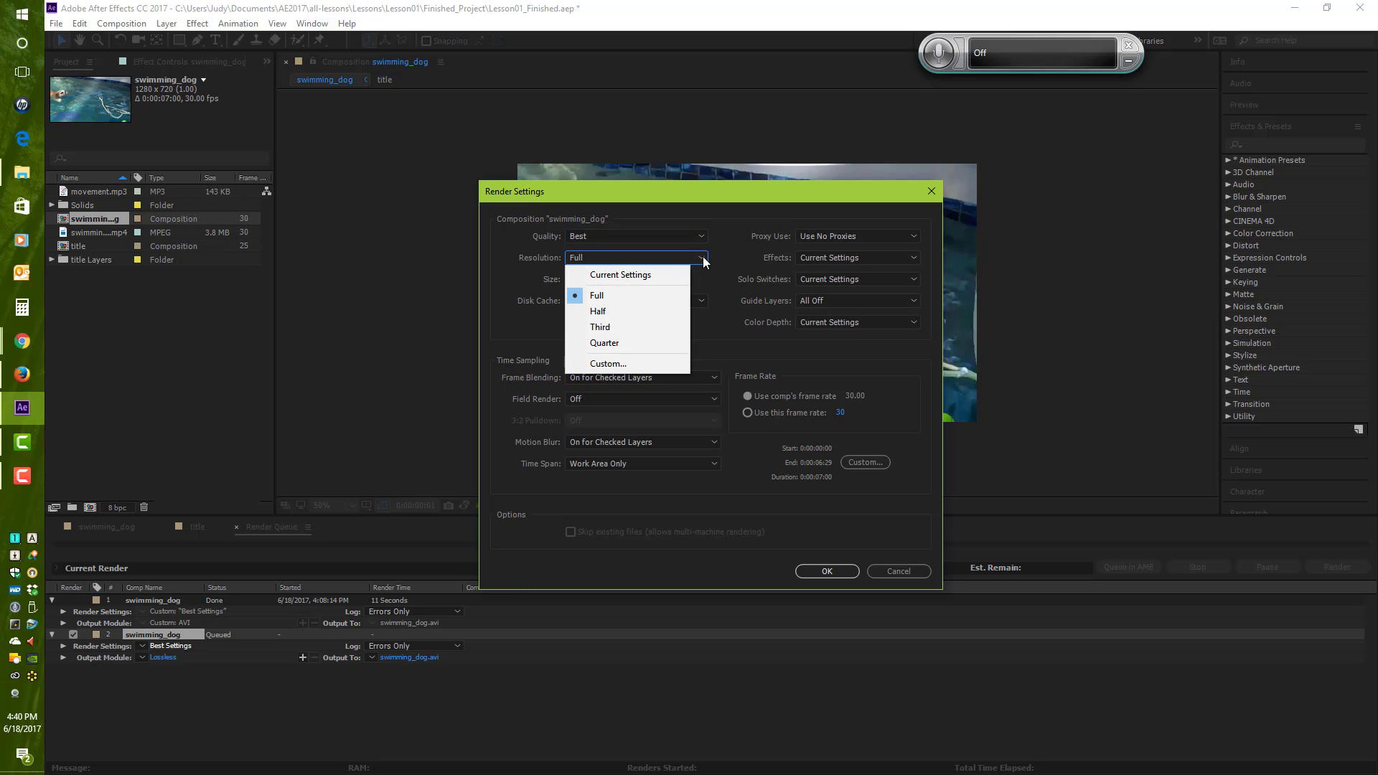
left_click(630, 343)
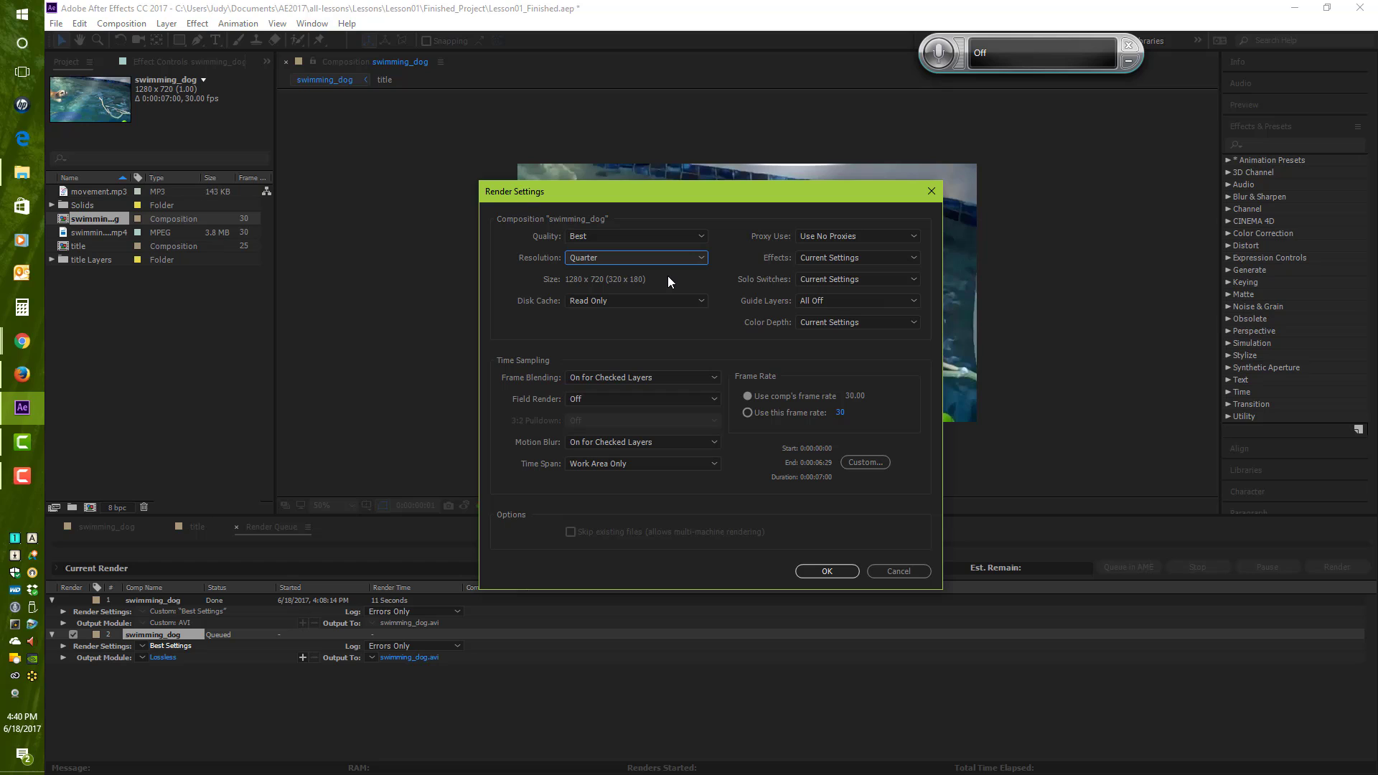
left_click(847, 572)
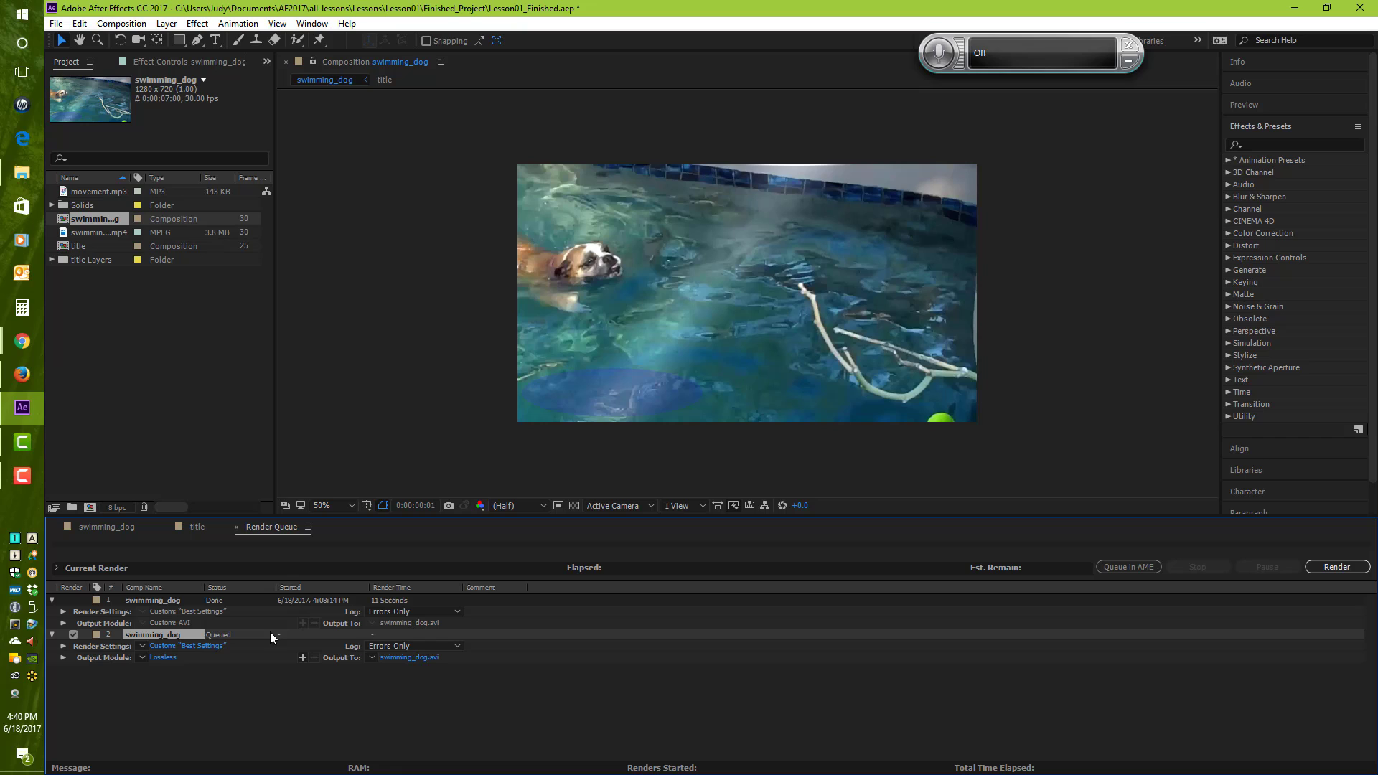
Step: Keep AVI as the output module format for the queued swimming_dog item and render it
left_click(162, 657)
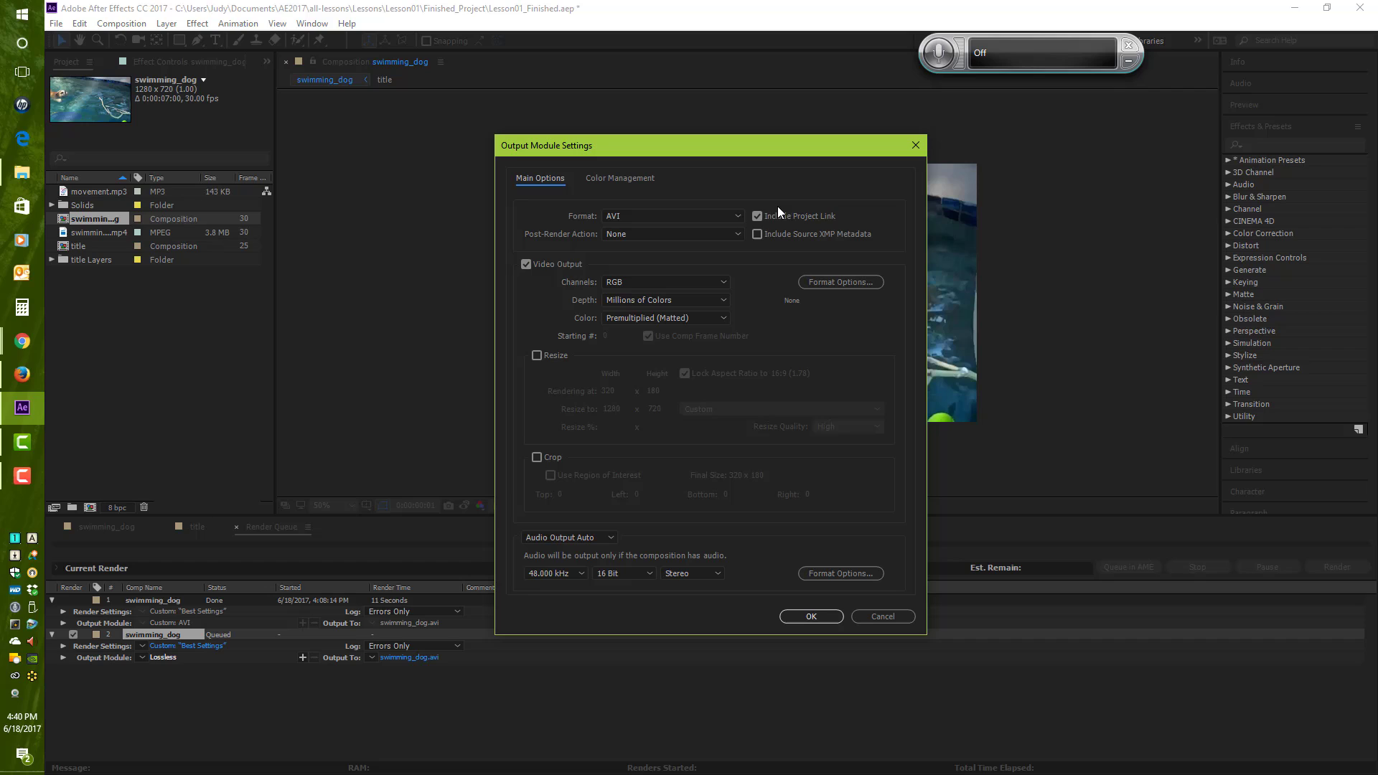
left_click(740, 215)
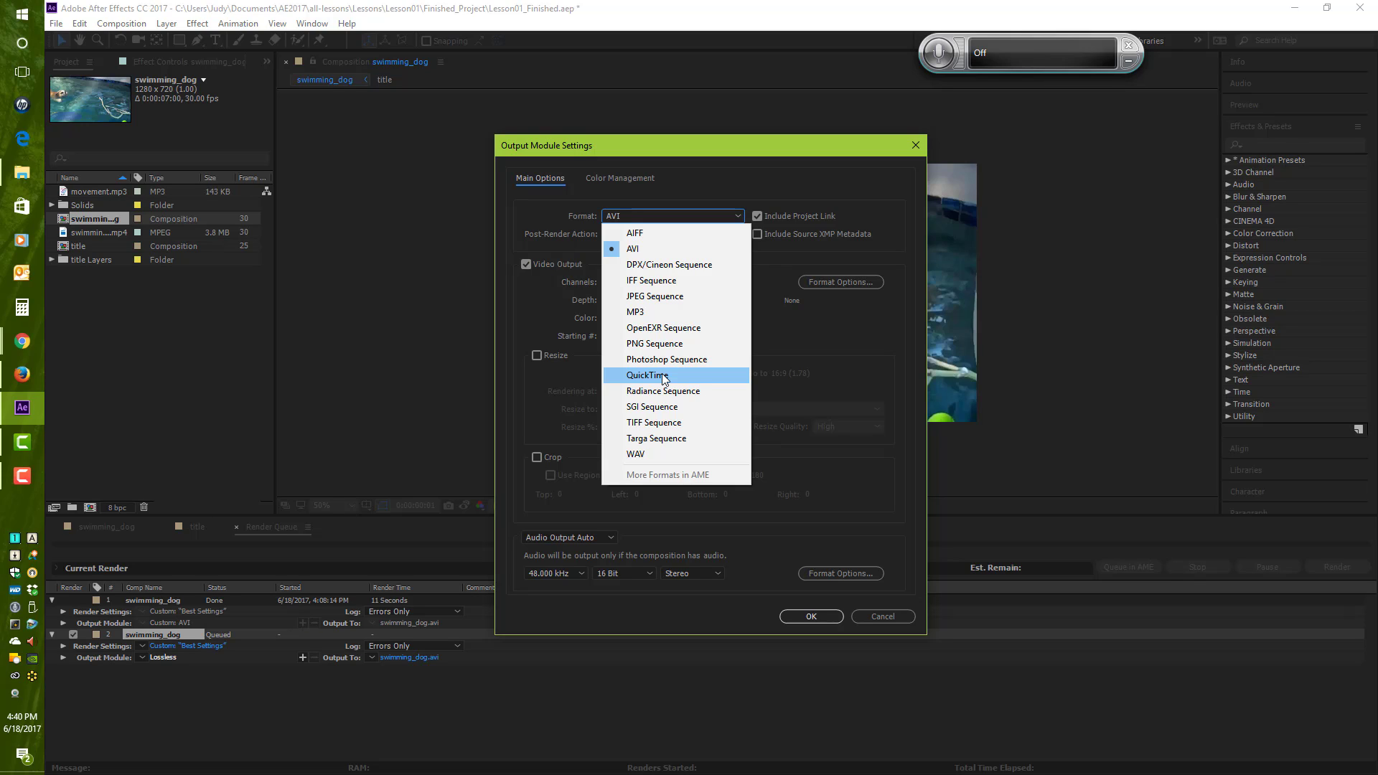
left_click(646, 249)
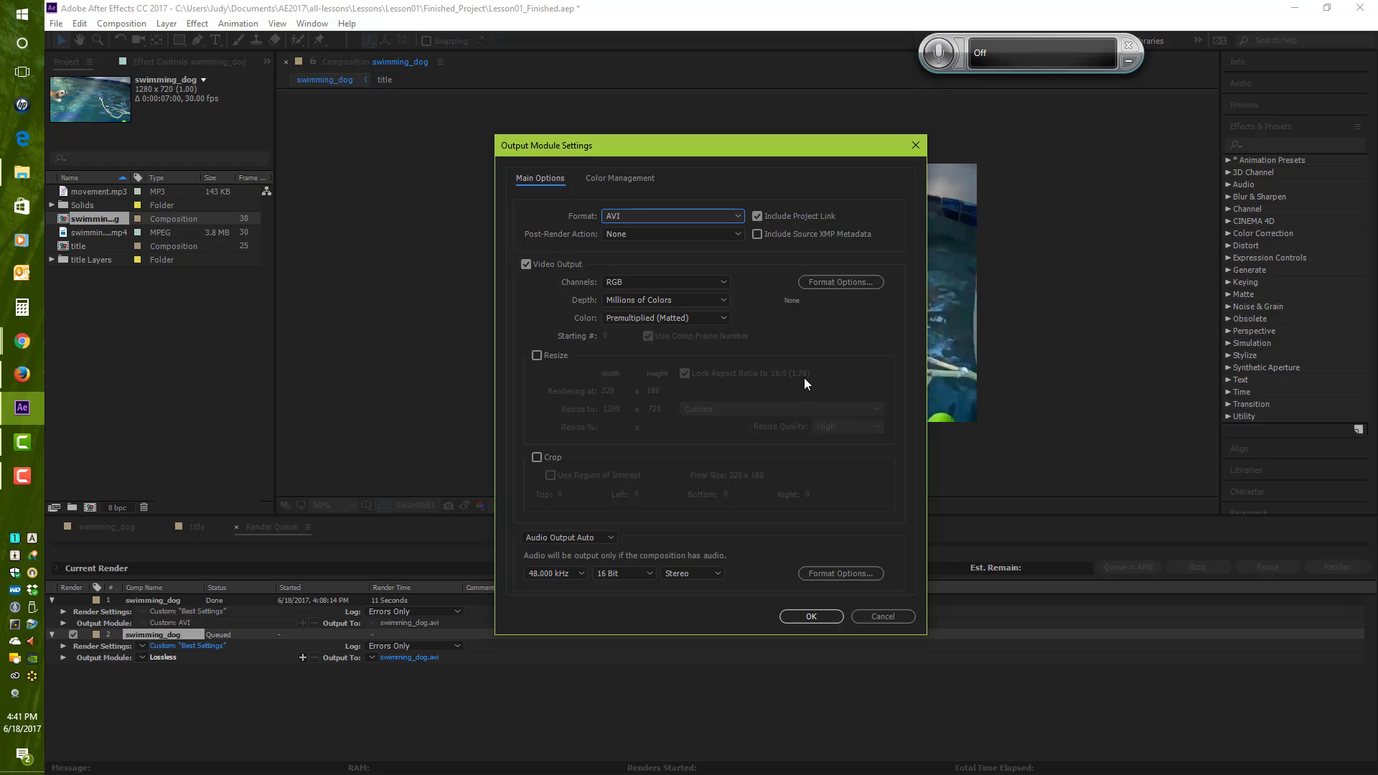
left_click(826, 619)
left_click(1335, 567)
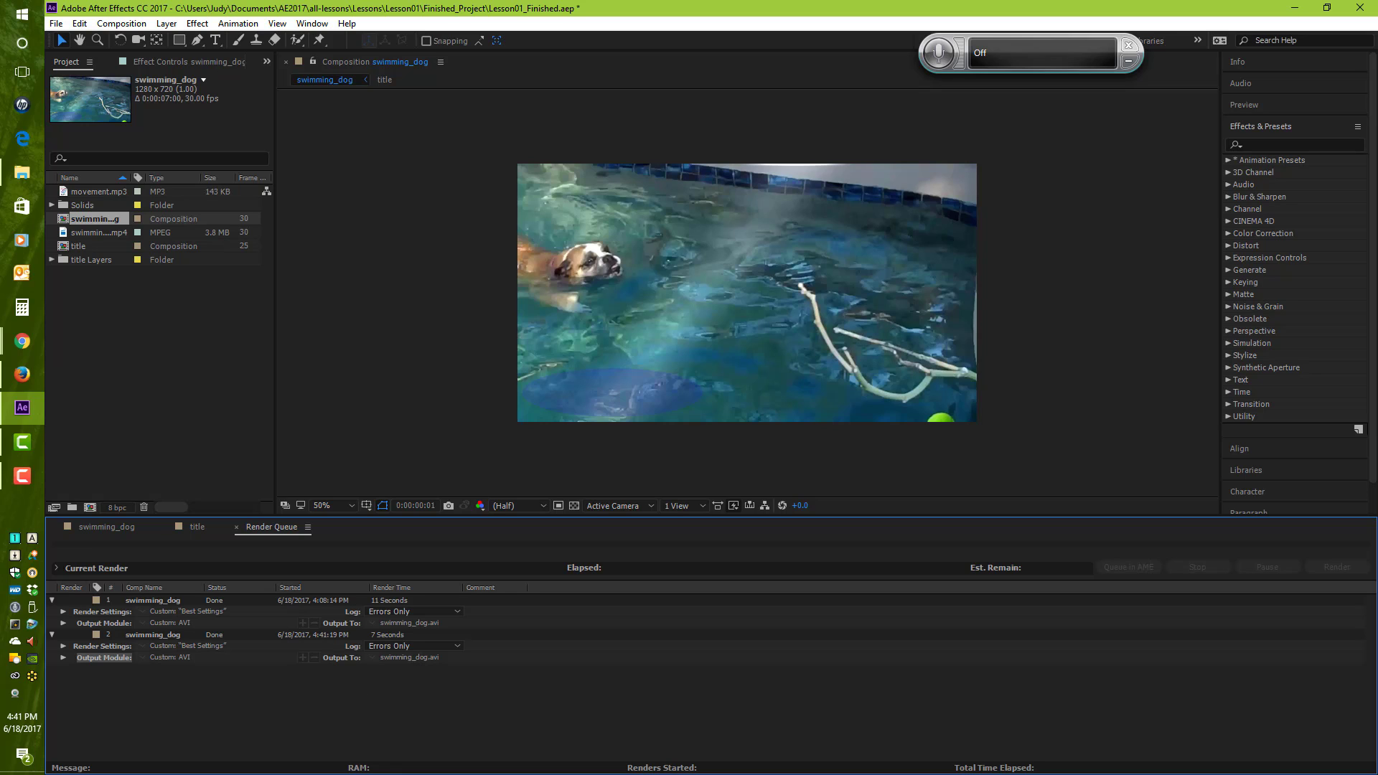
Step: Switch to File Explorer and check the size of the rendered swimming_dog.avi in the Finished_Project folder
left_click(22, 172)
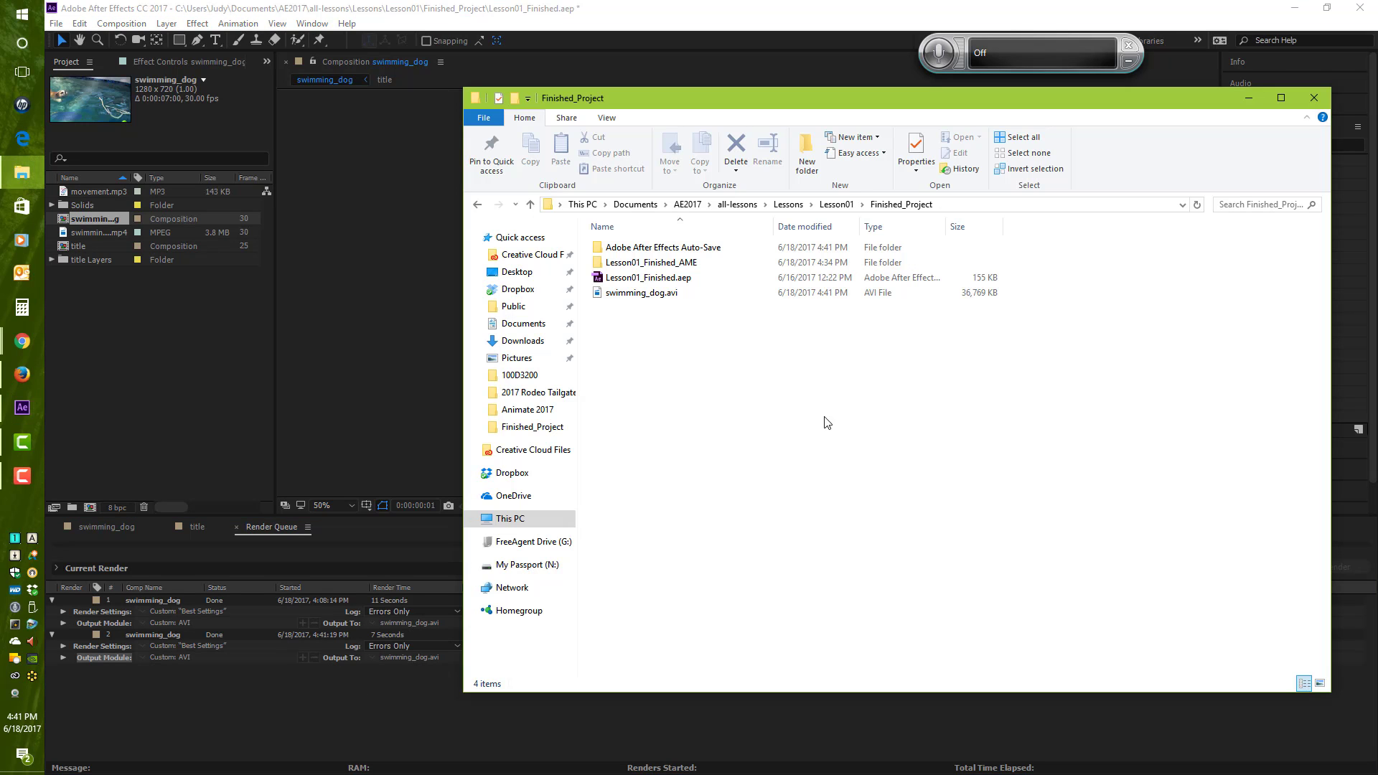
left_click(629, 297)
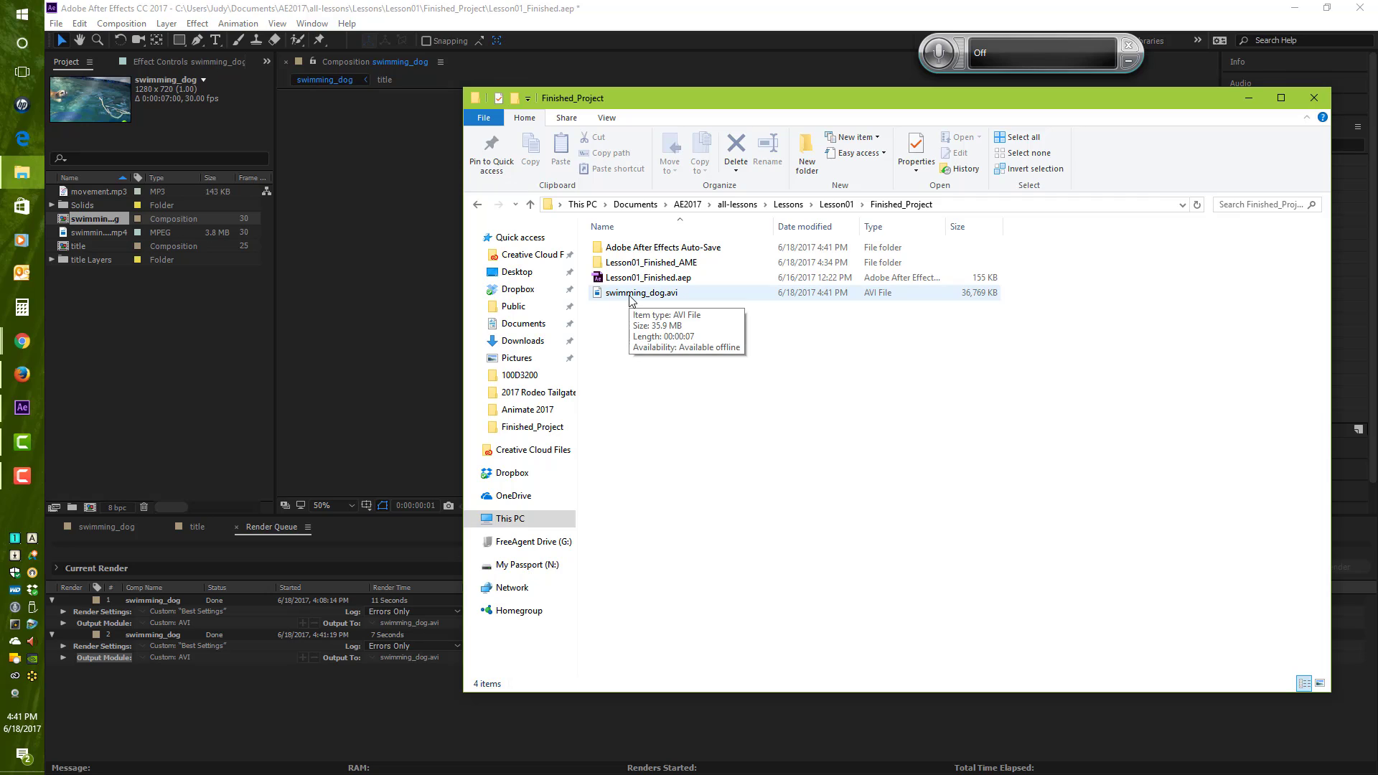
left_click(630, 300)
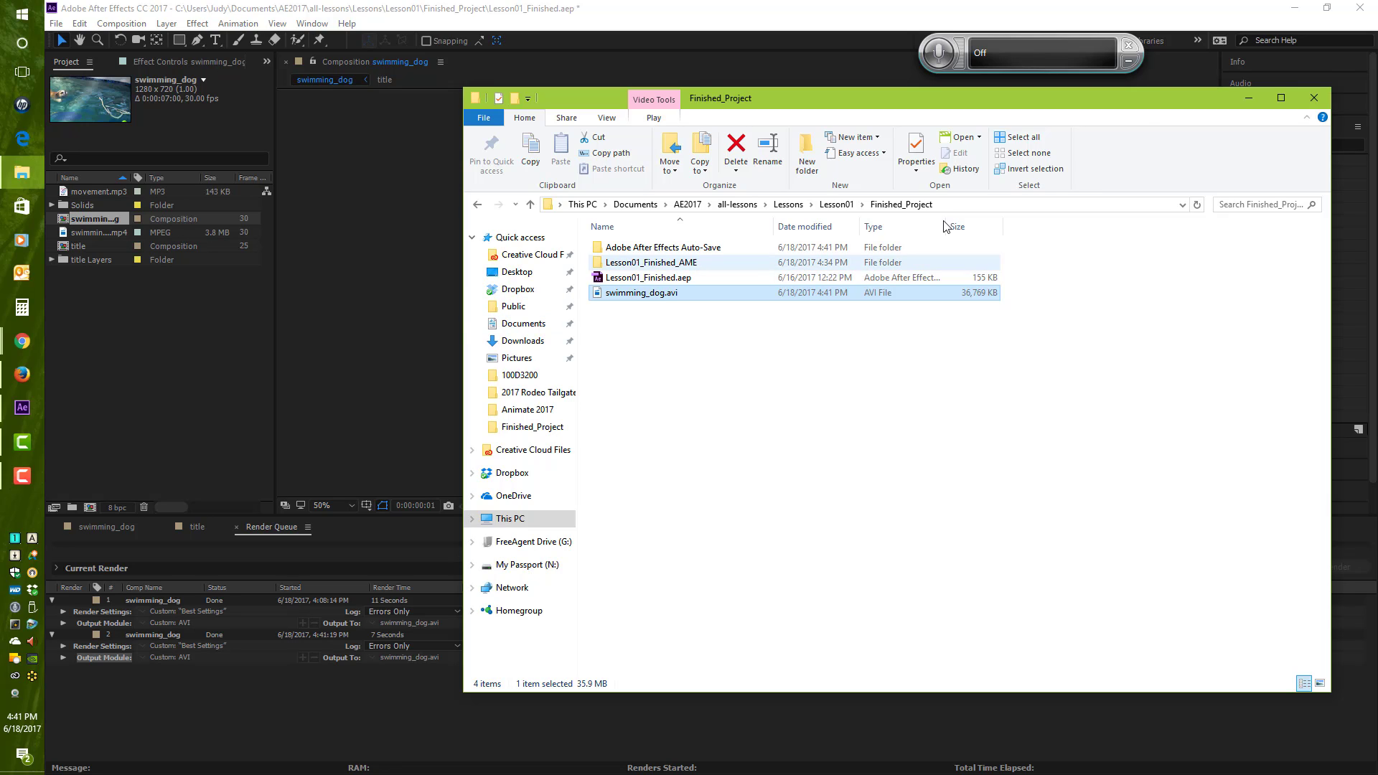
left_click(1315, 99)
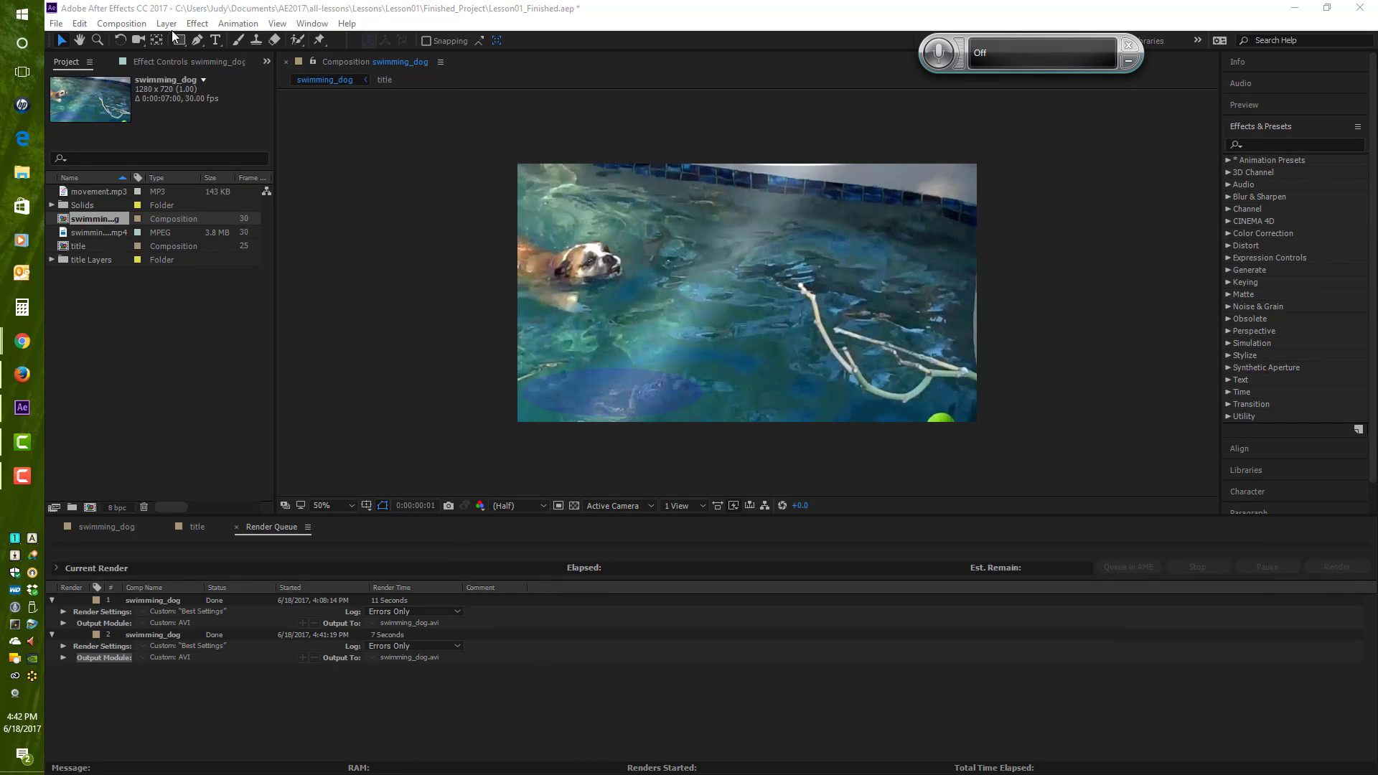
Step: Send the swimming_dog composition to Adobe Media Encoder and apply the Android Phone & Tablet - 480p Widescreen 29.97 preset to it
left_click(109, 24)
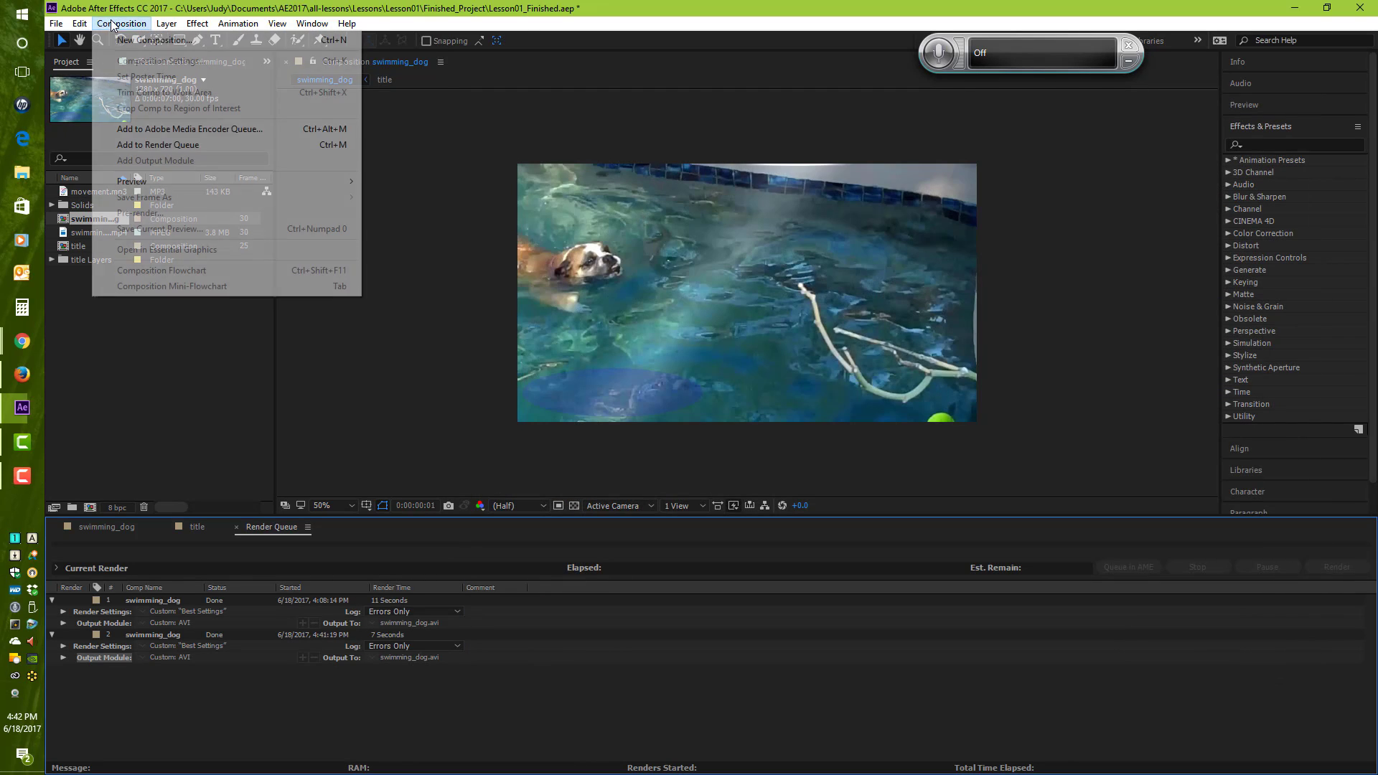
left_click(176, 132)
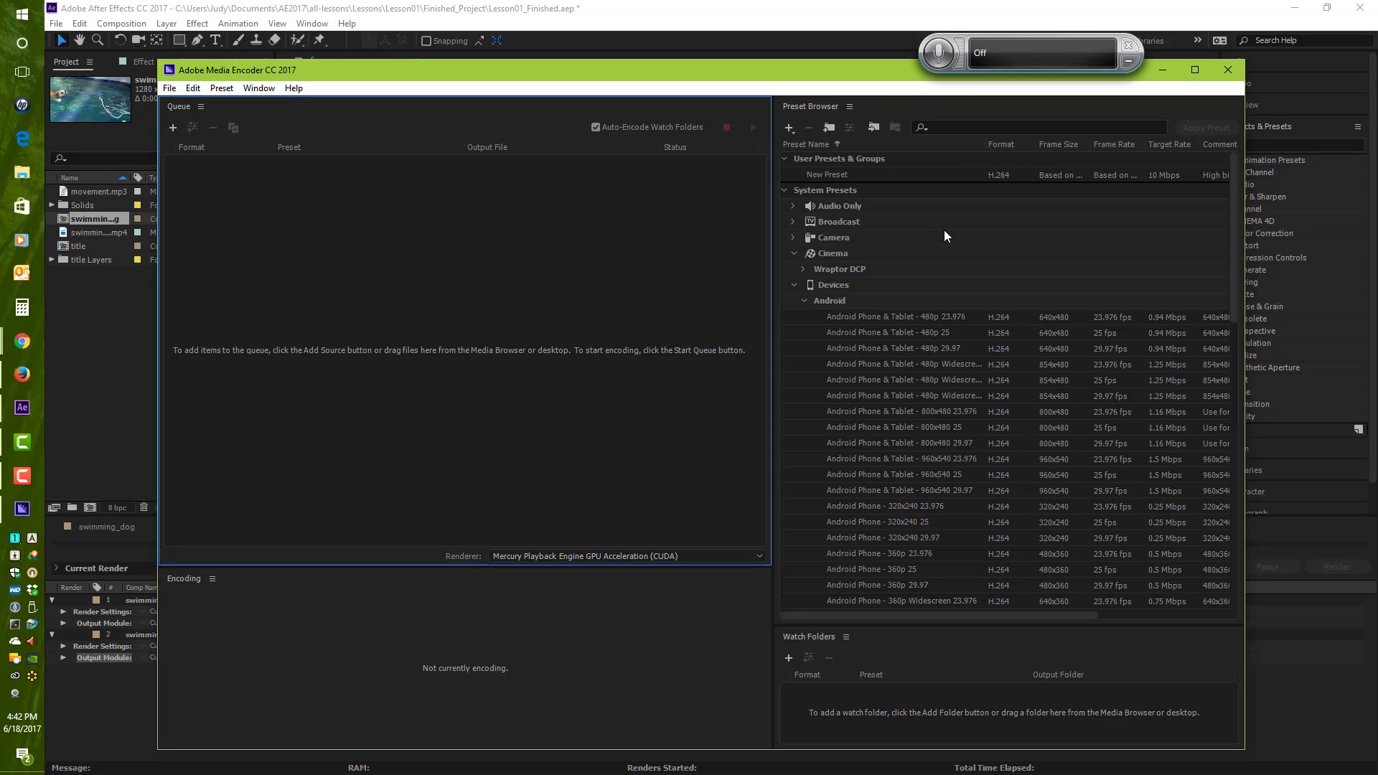
left_click(800, 286)
left_click(793, 286)
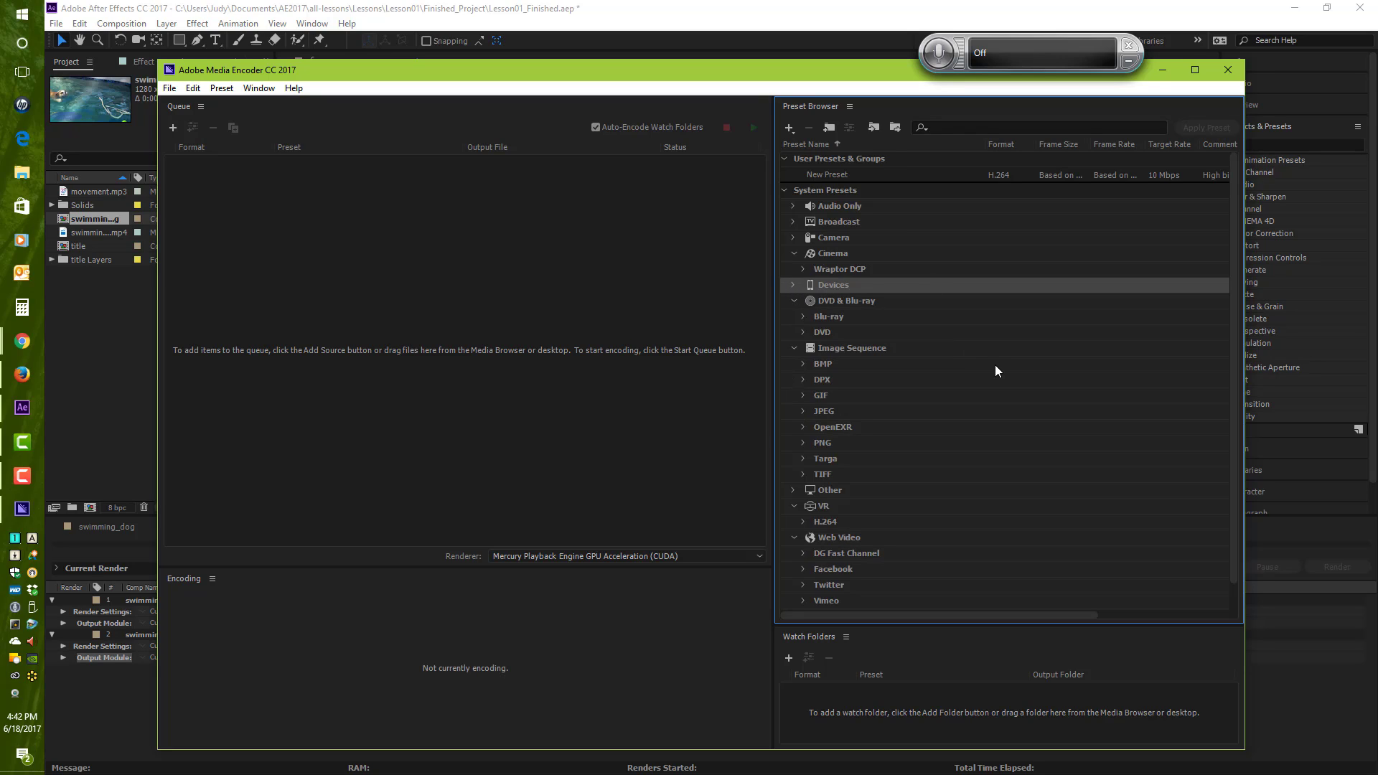
scroll(996, 371, "down", 1)
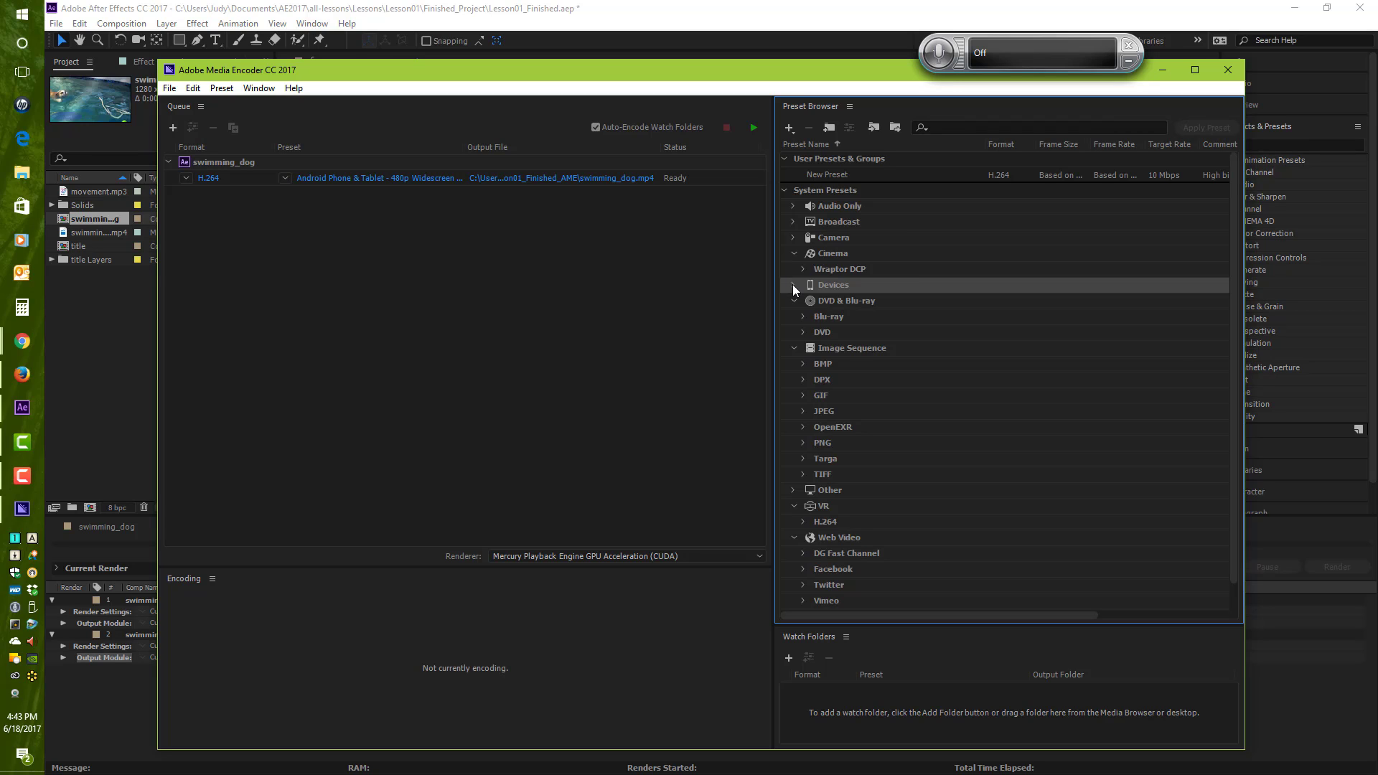
left_click(793, 284)
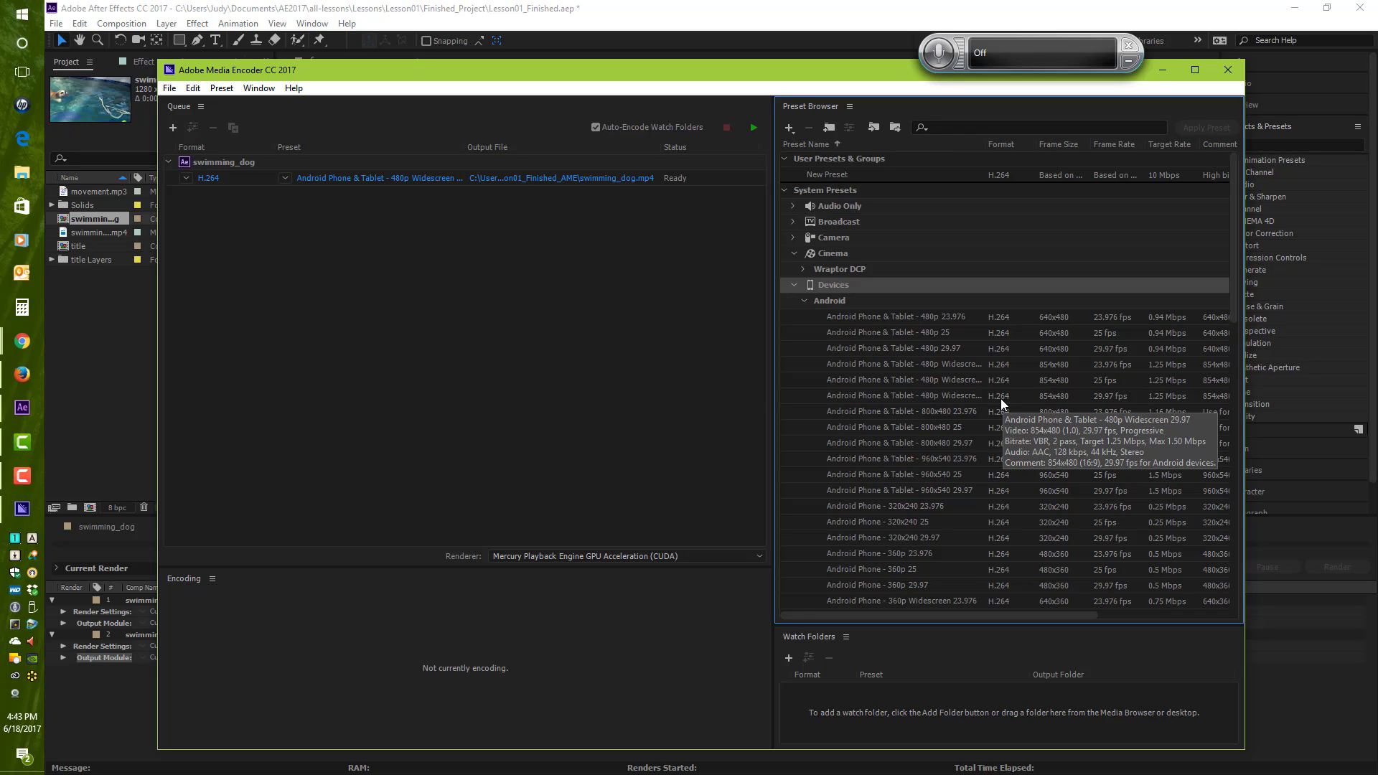
left_click_drag(1001, 398, 615, 180)
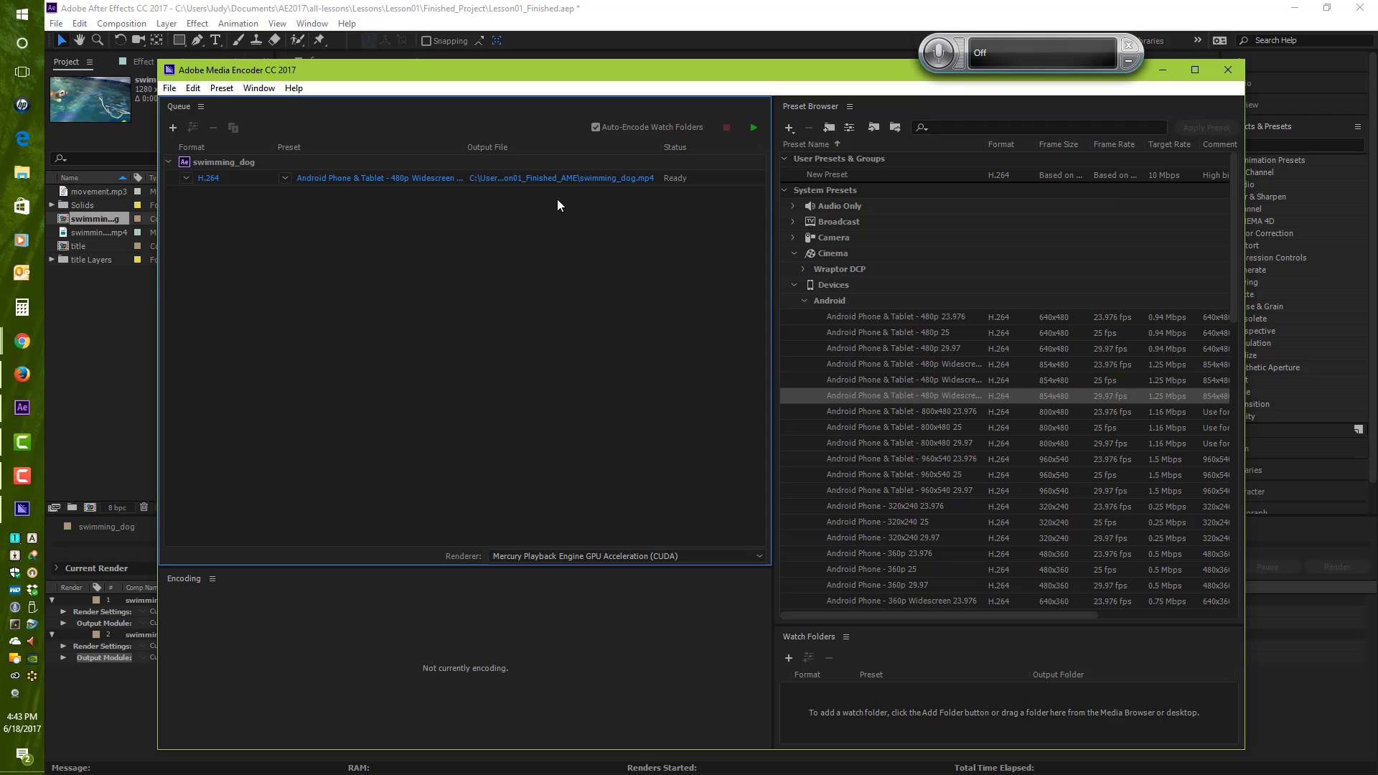
Step: Name the output file L1_jh in the Lesson01_Finished_AME folder and start encoding the queue
left_click(590, 177)
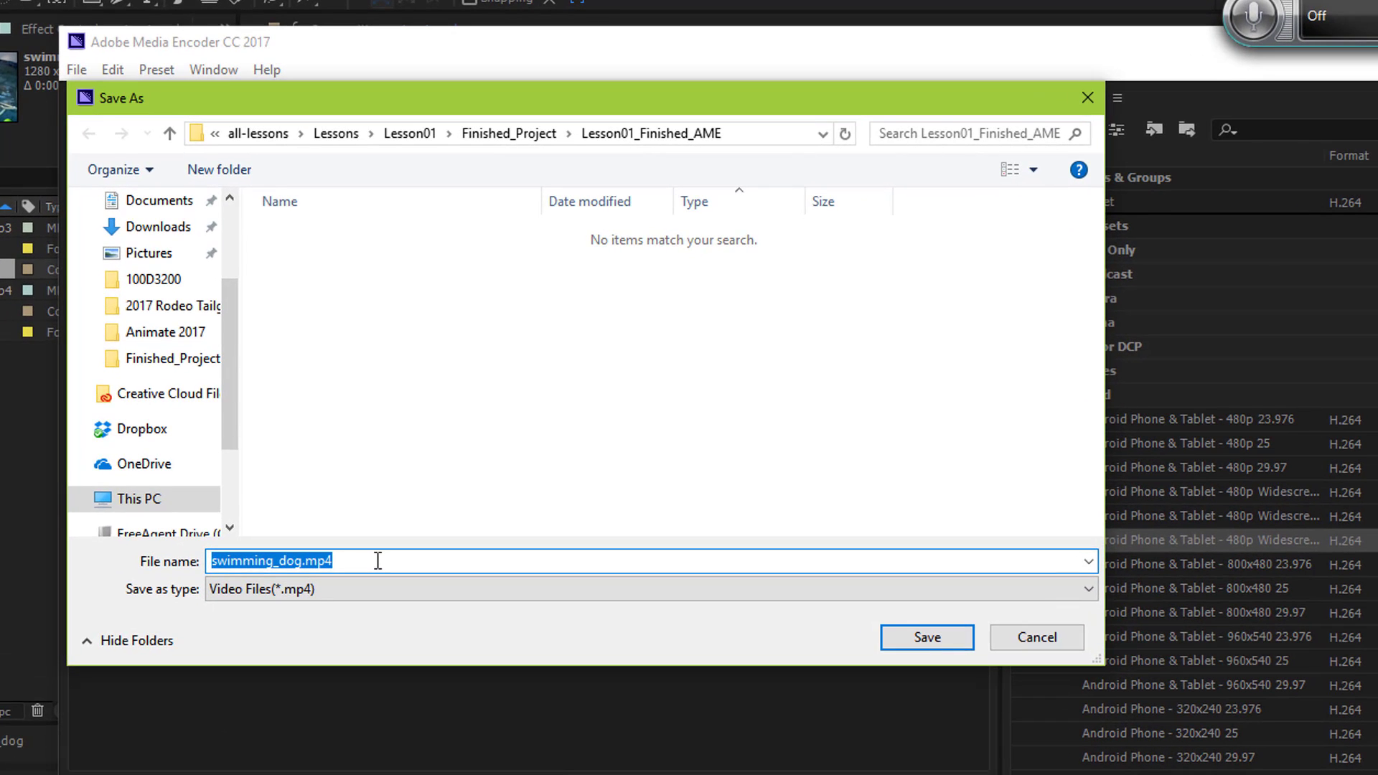
type("L1_")
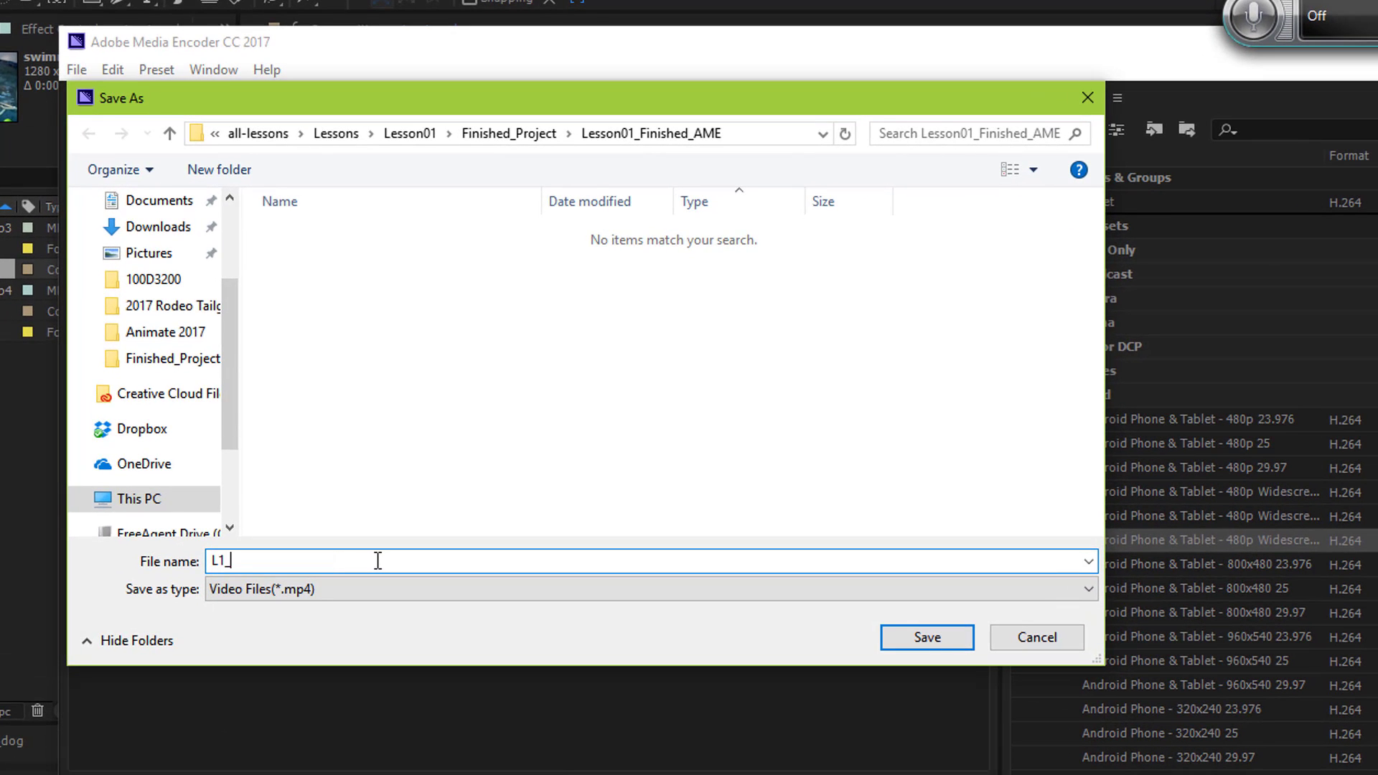
type("jh")
left_click(912, 641)
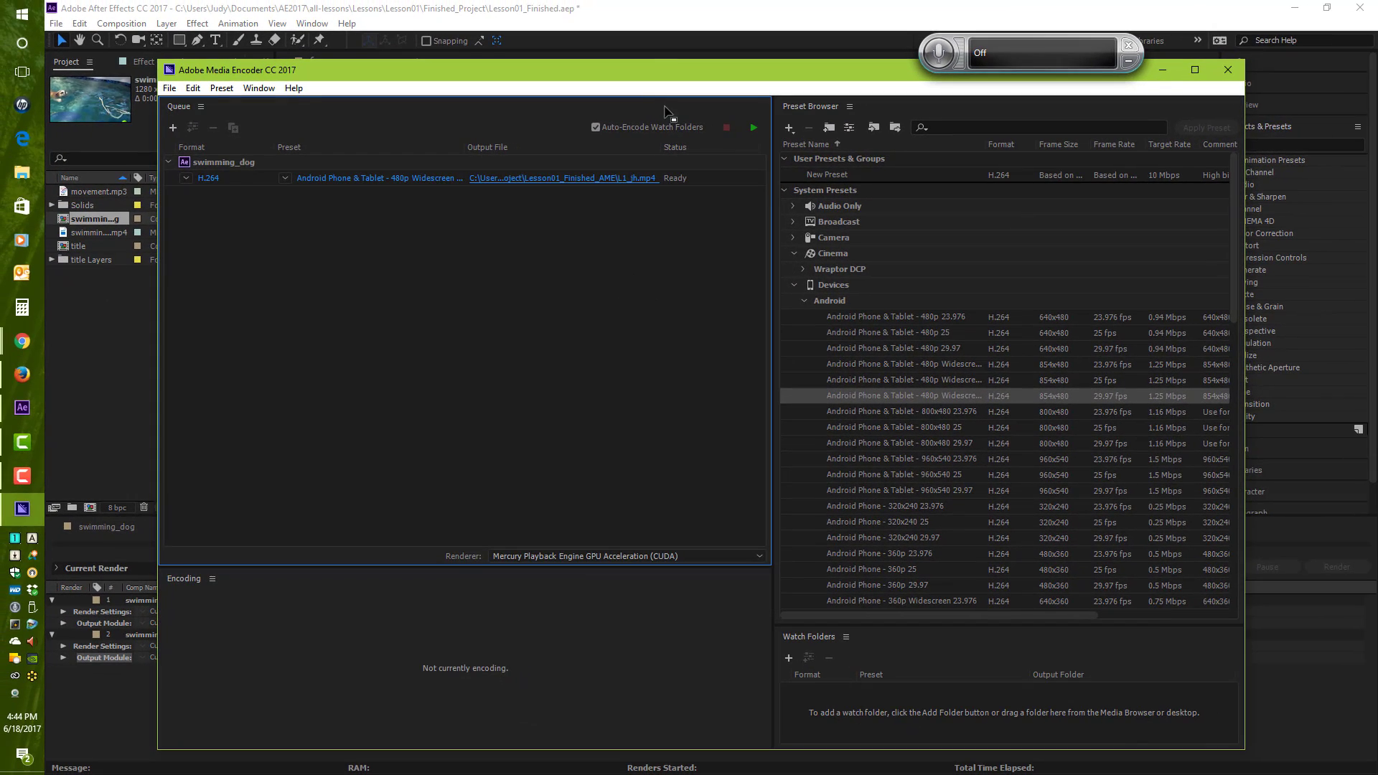
left_click(753, 128)
Step: Play the encoded L1_jh.mp4 from its output folder and check the file's size
left_click(577, 179)
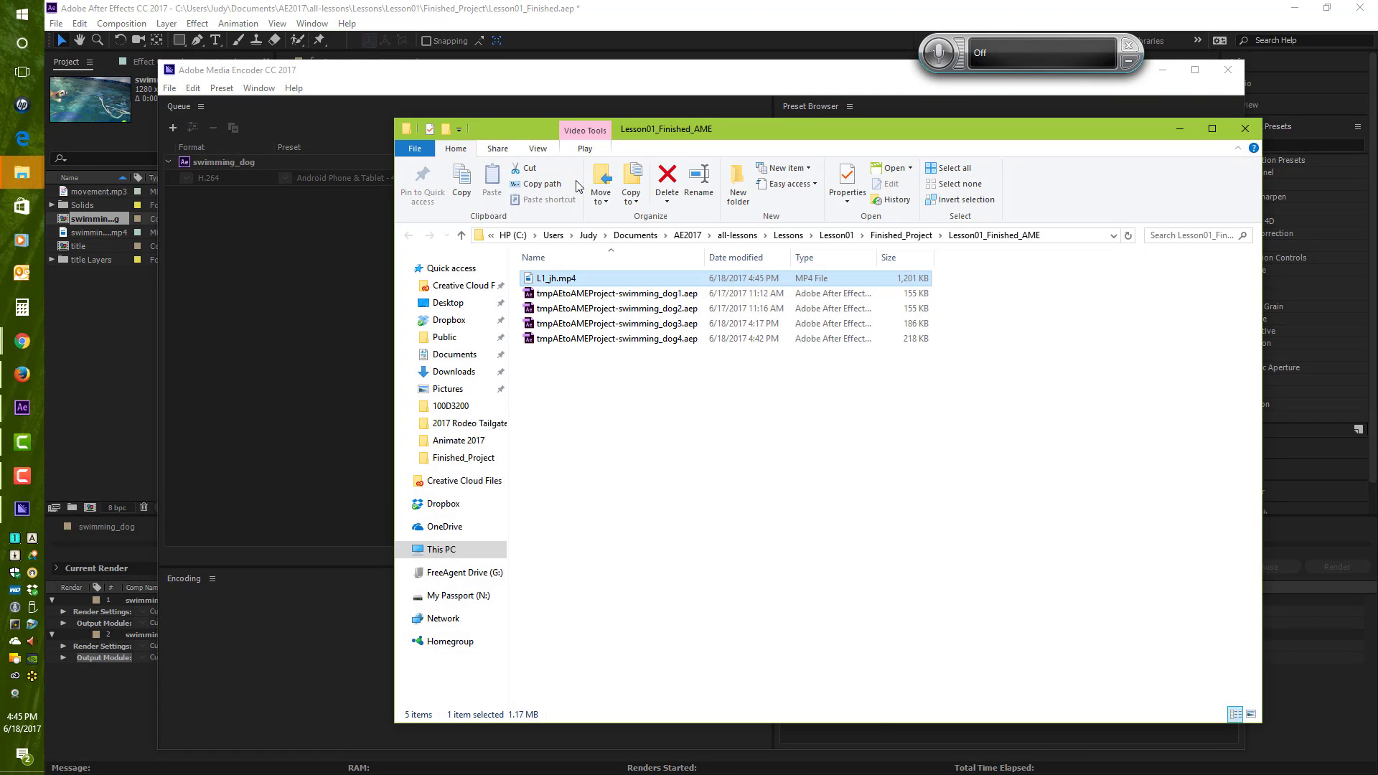
double_click(571, 278)
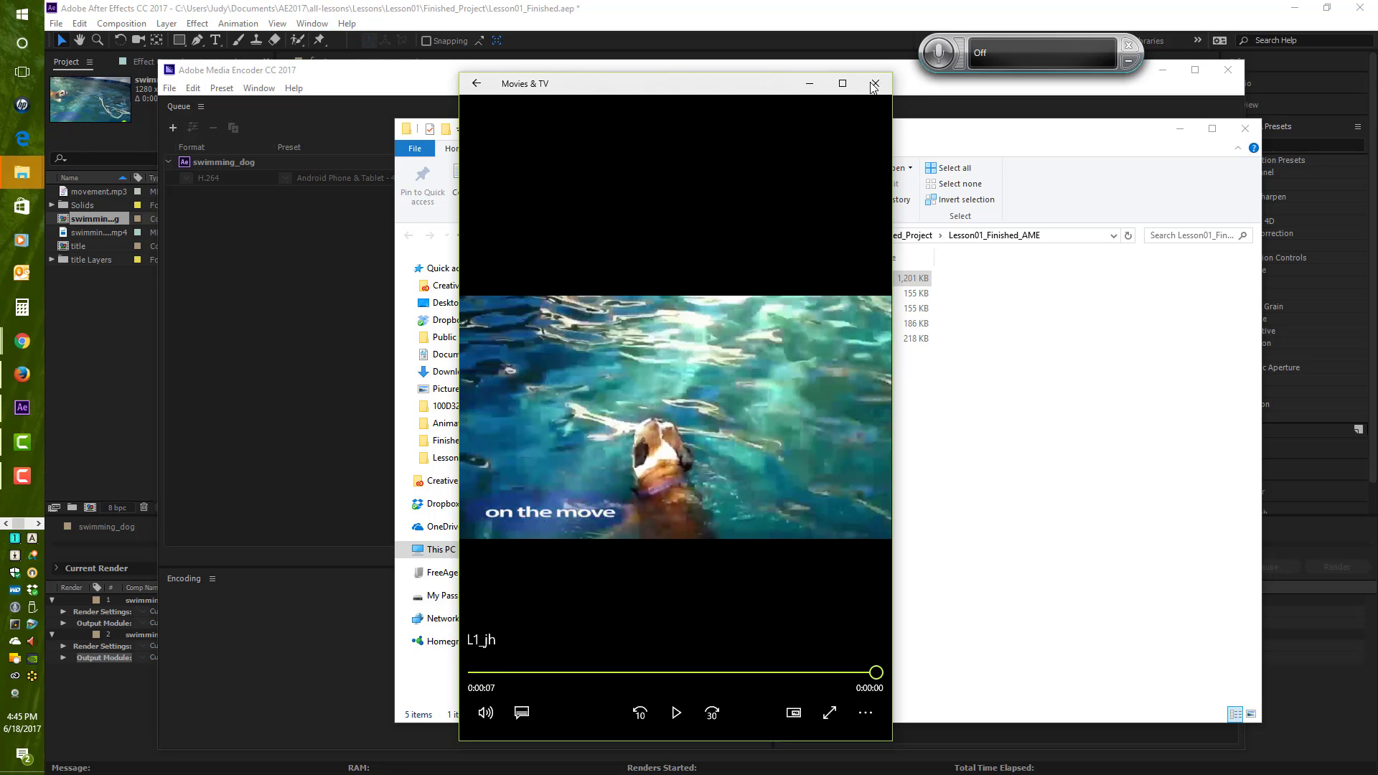
left_click(1006, 523)
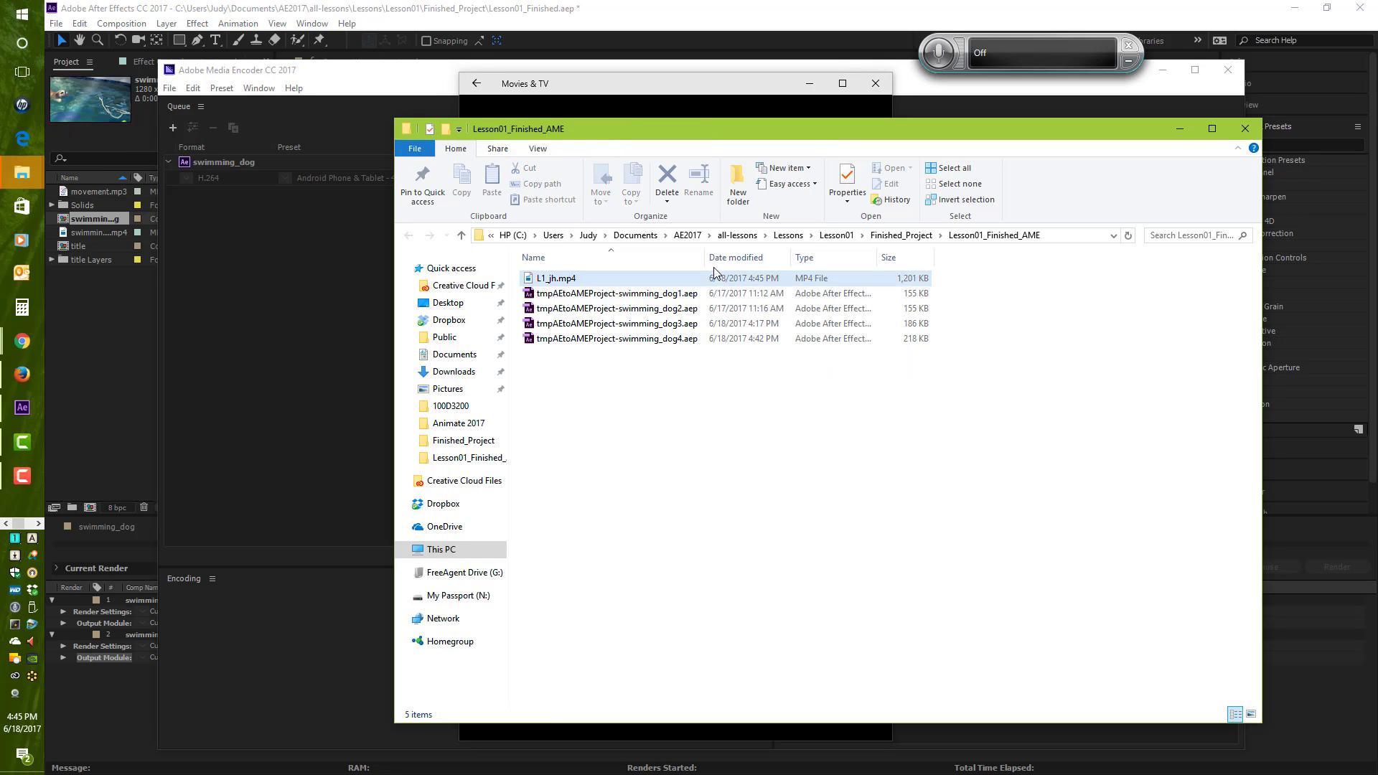
left_click(596, 280)
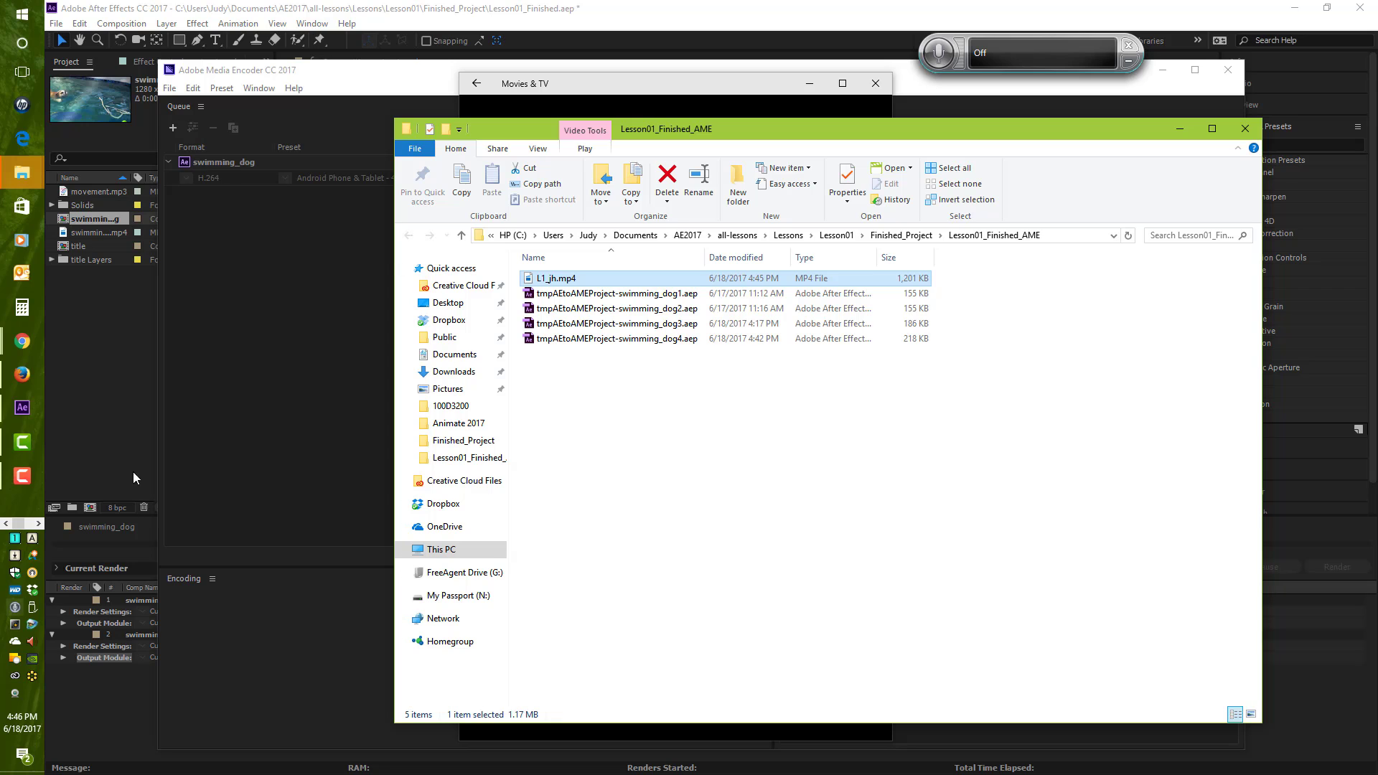
left_click(1178, 129)
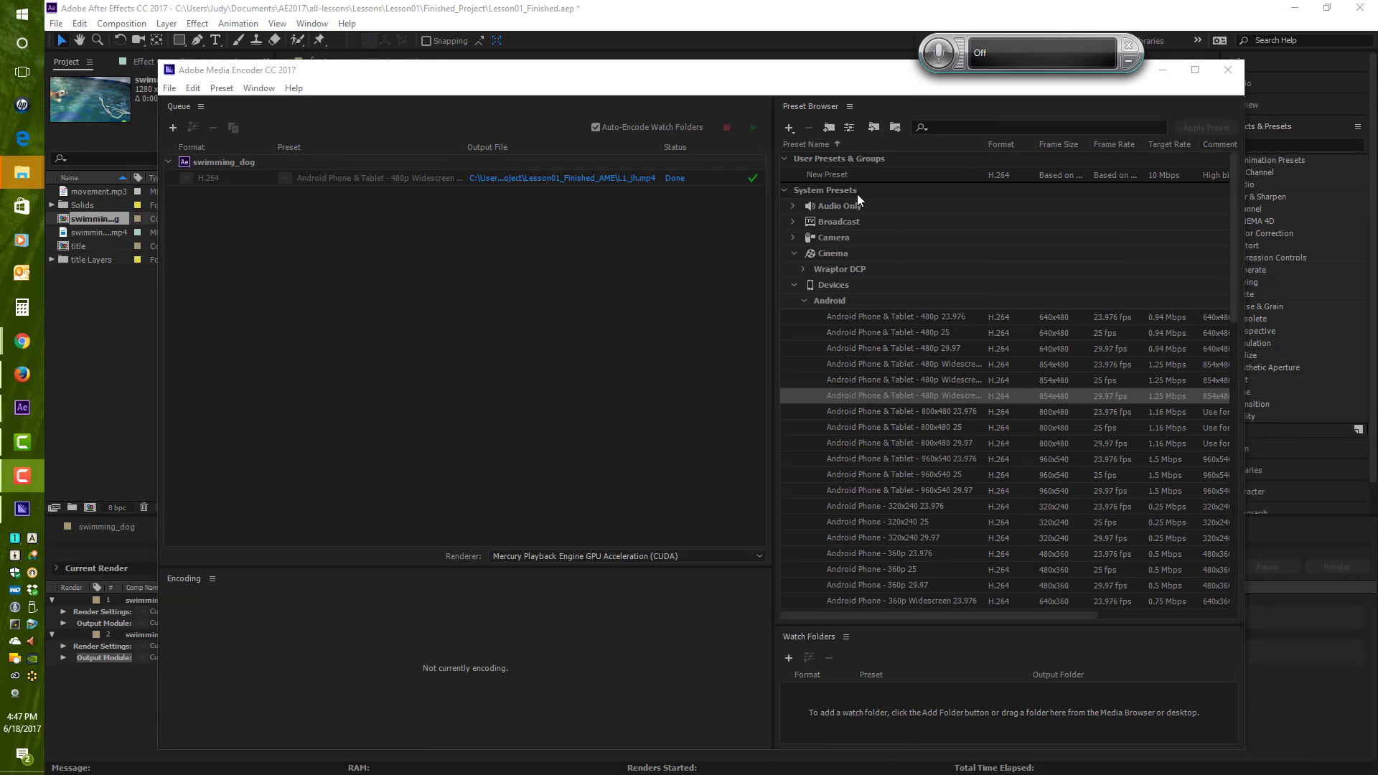
Step: Apply the Broadcast H.264 preset NTSC DV Widescreen to the second swimming_dog item in the queue
left_click(792, 221)
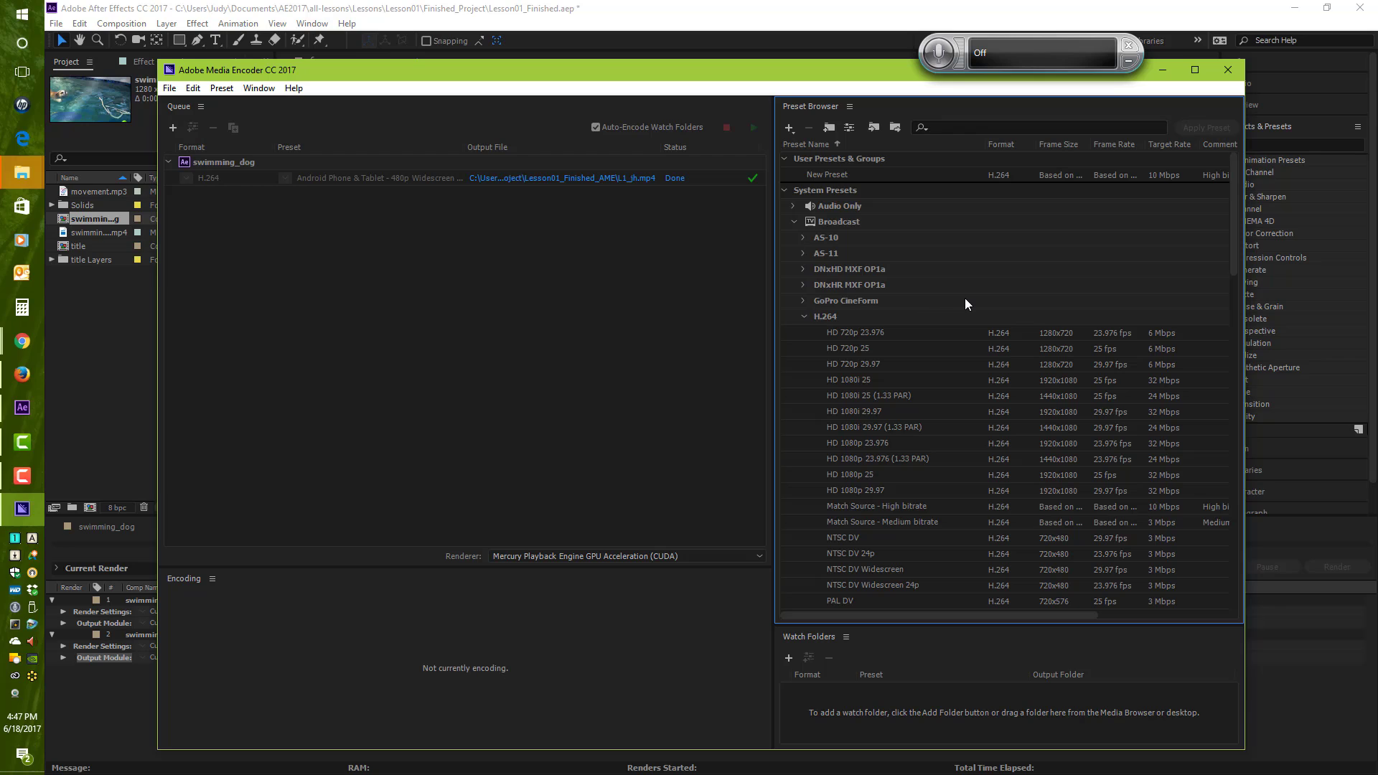
scroll(966, 300, "down", 1)
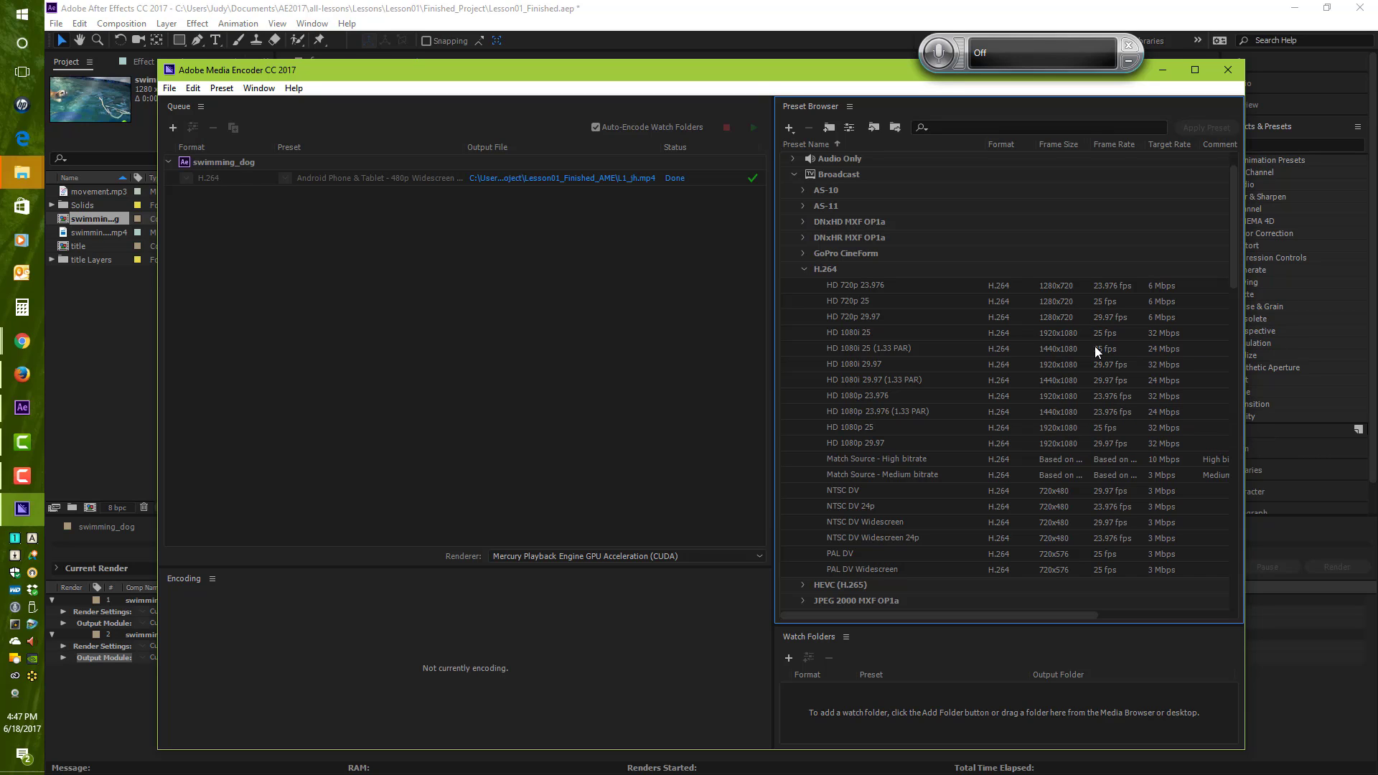
scroll(1095, 346, "down", 1)
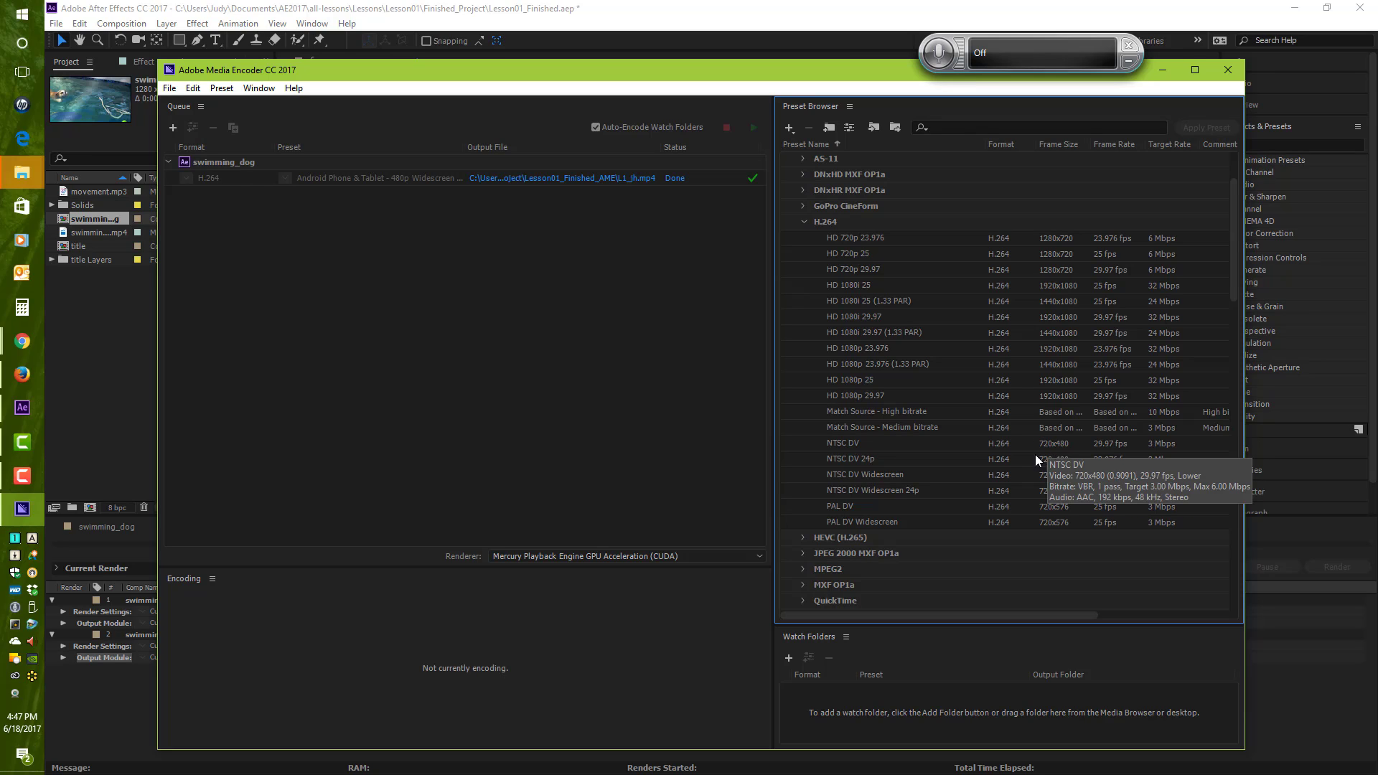
left_click(913, 473)
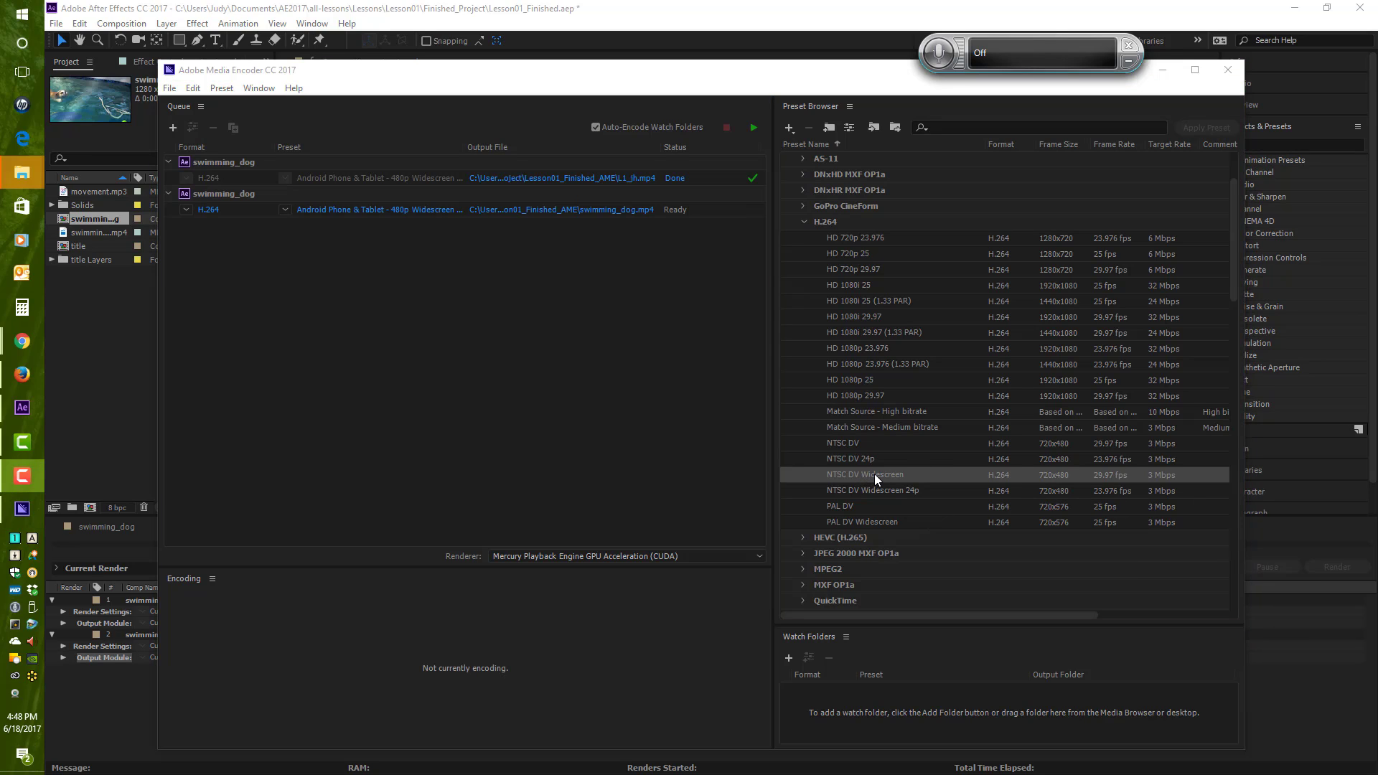
left_click_drag(875, 473, 599, 212)
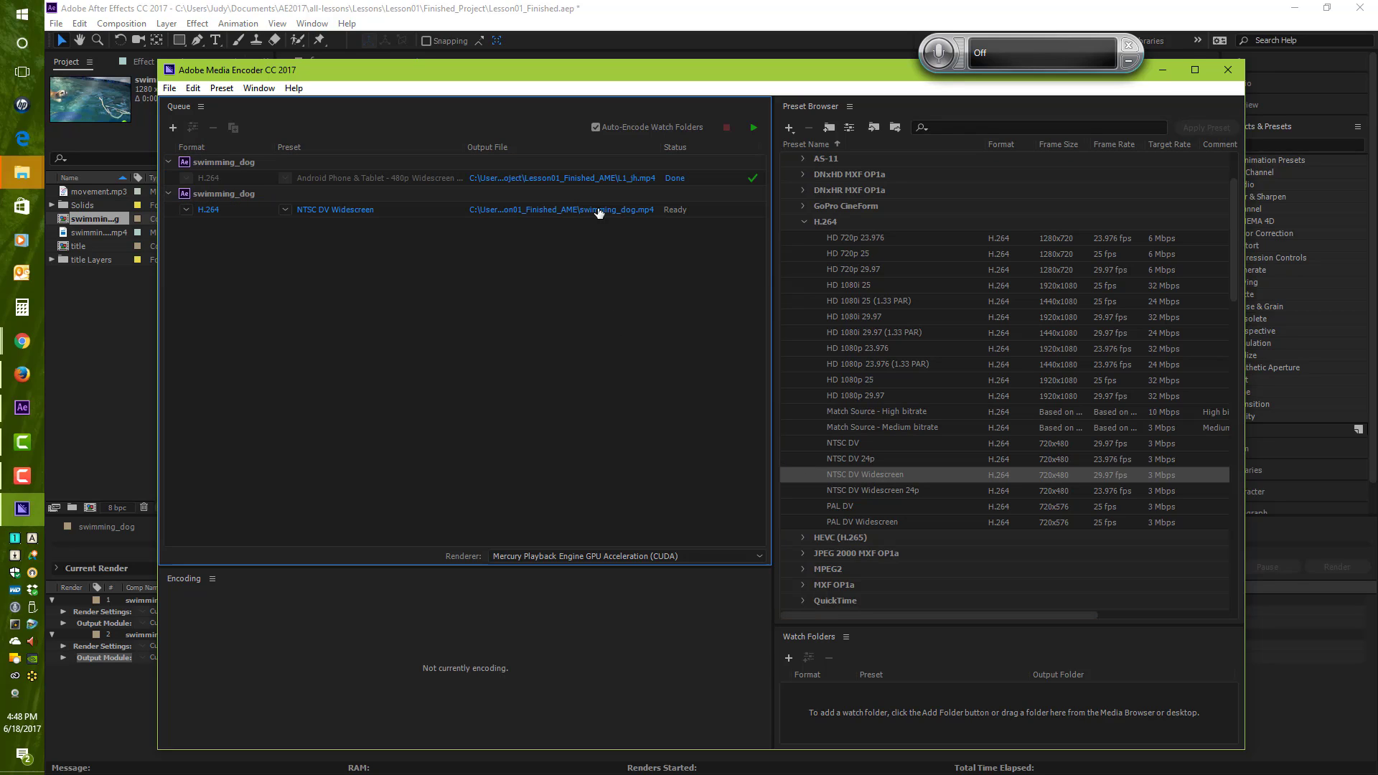
Step: Encode the second swimming_dog item and open its output folder
left_click(754, 129)
left_click(618, 212)
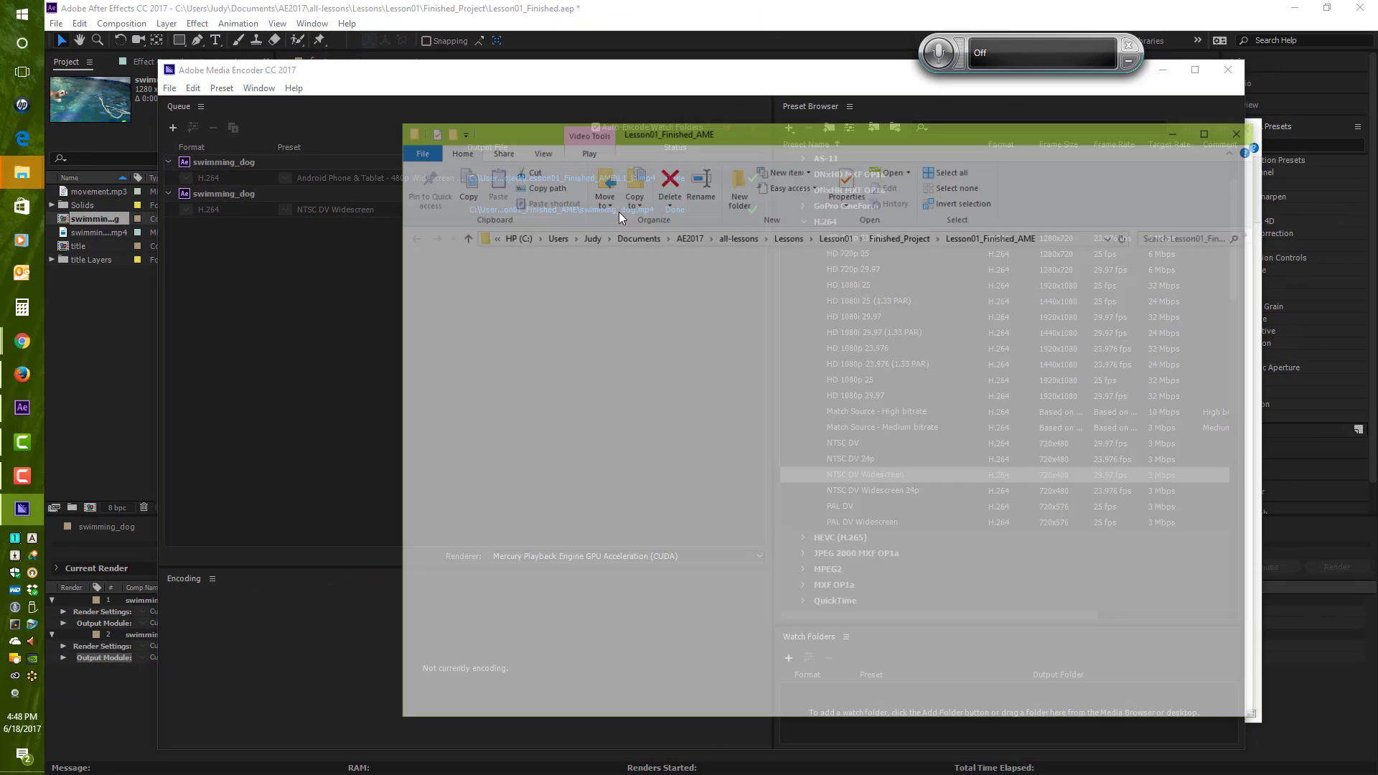
Step: Play the encoded swimming_dog.mp4 from the Lesson01_Finished_AME folder and minimize the player
double_click(616, 294)
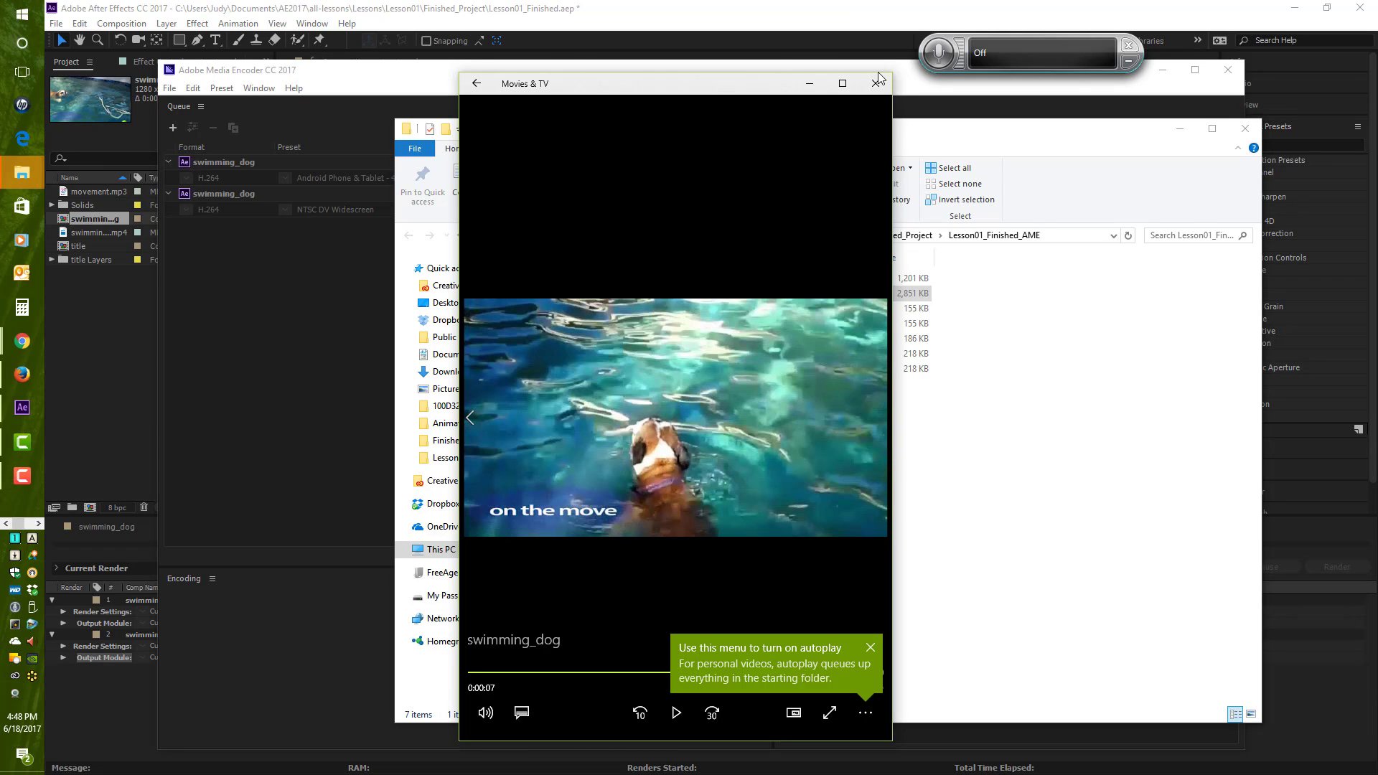
left_click(807, 84)
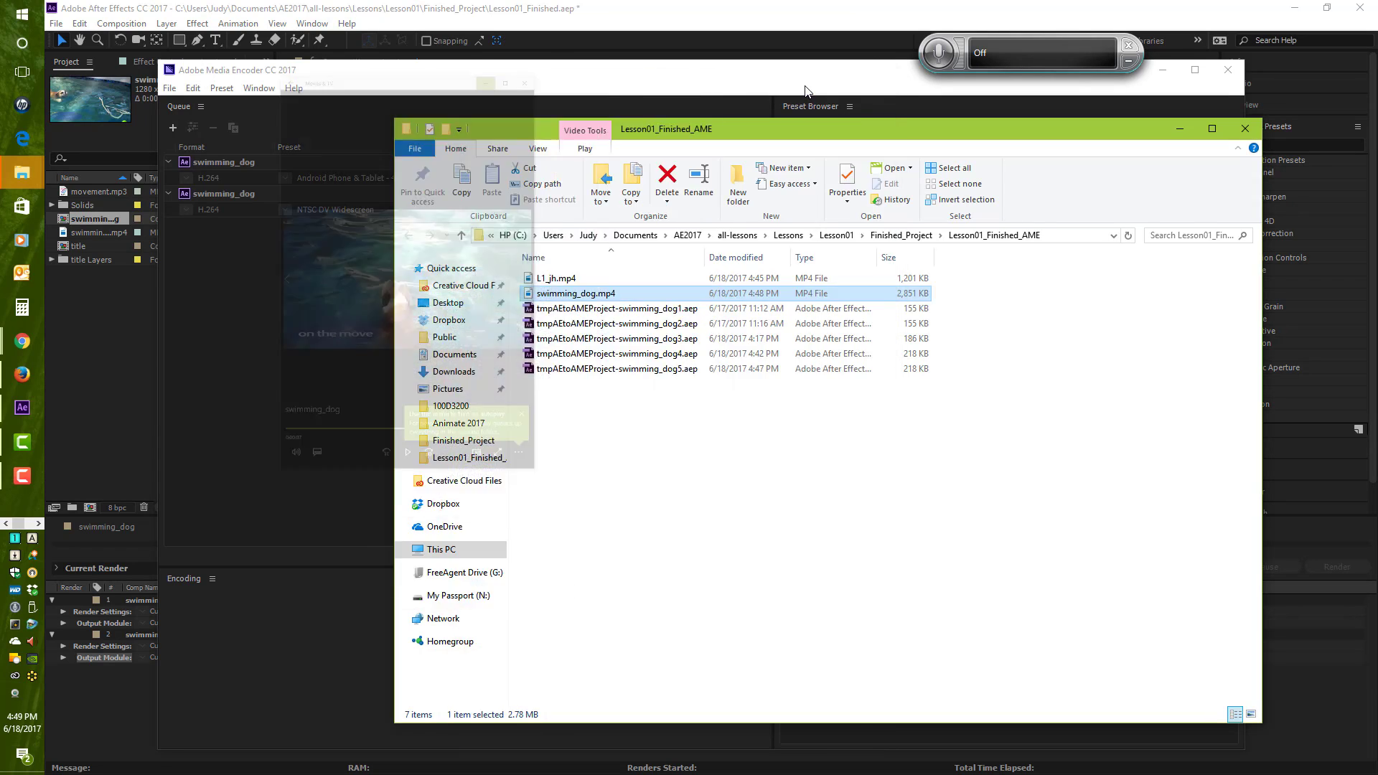
left_click(806, 84)
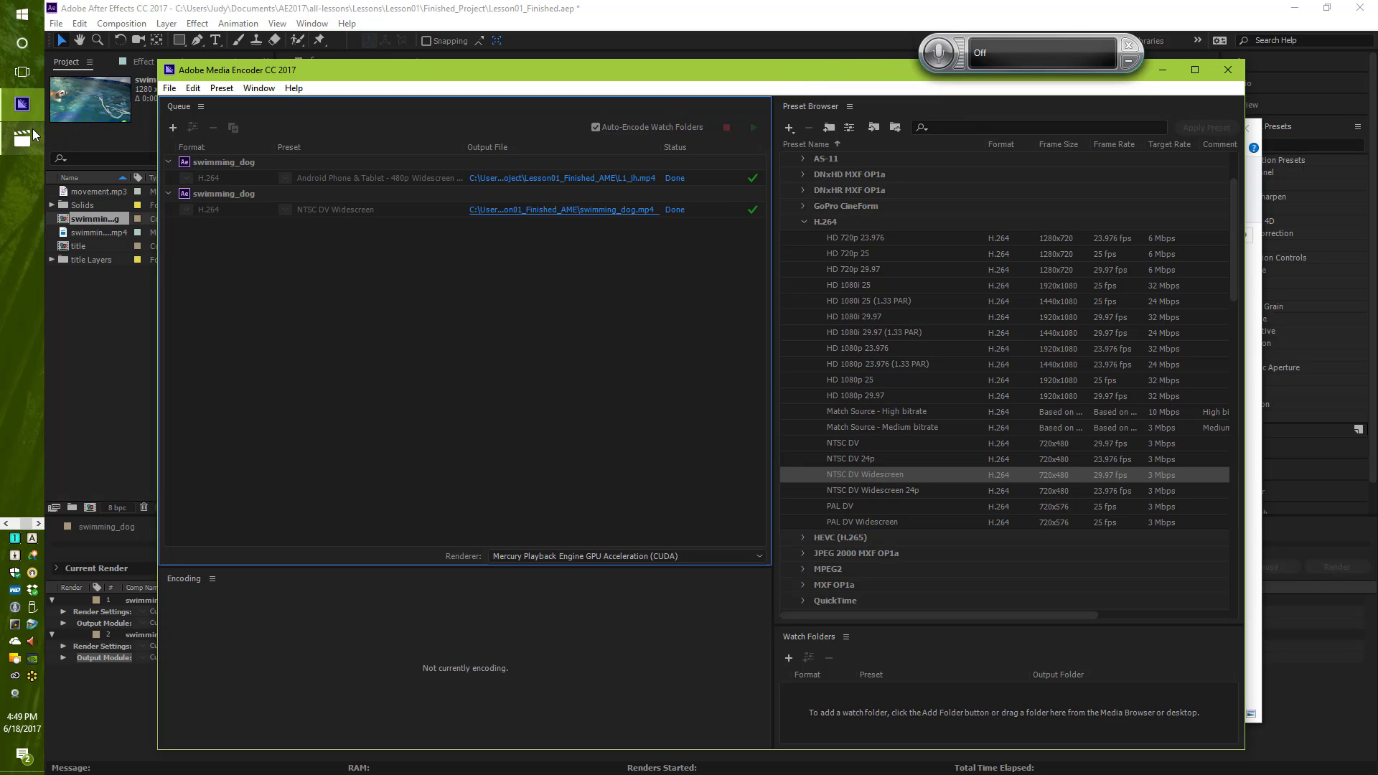
Step: Bring the Lesson01_Finished_AME folder back into view and compare the file size of swimming_dog.mp4 with that of L1_jh.mp4
left_click(6, 523)
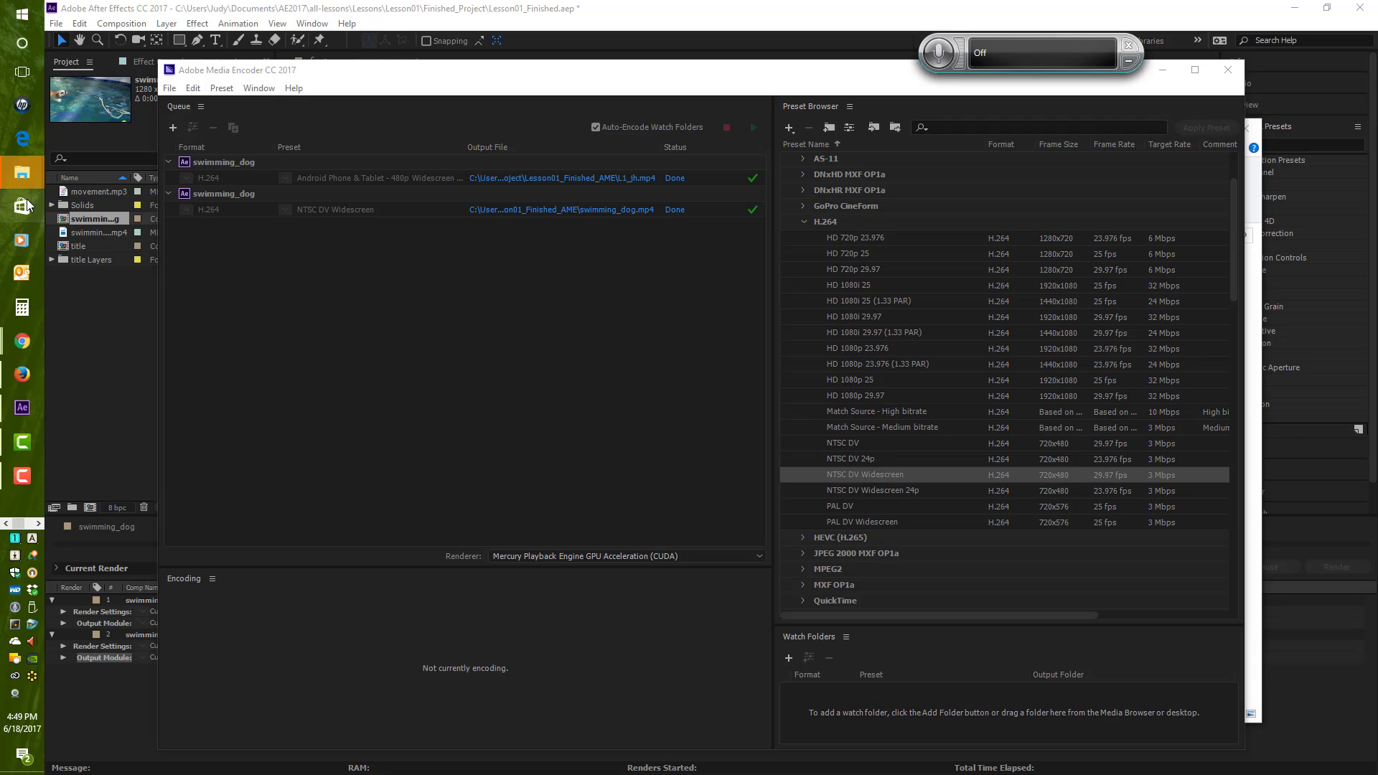
mouse_move(23, 171)
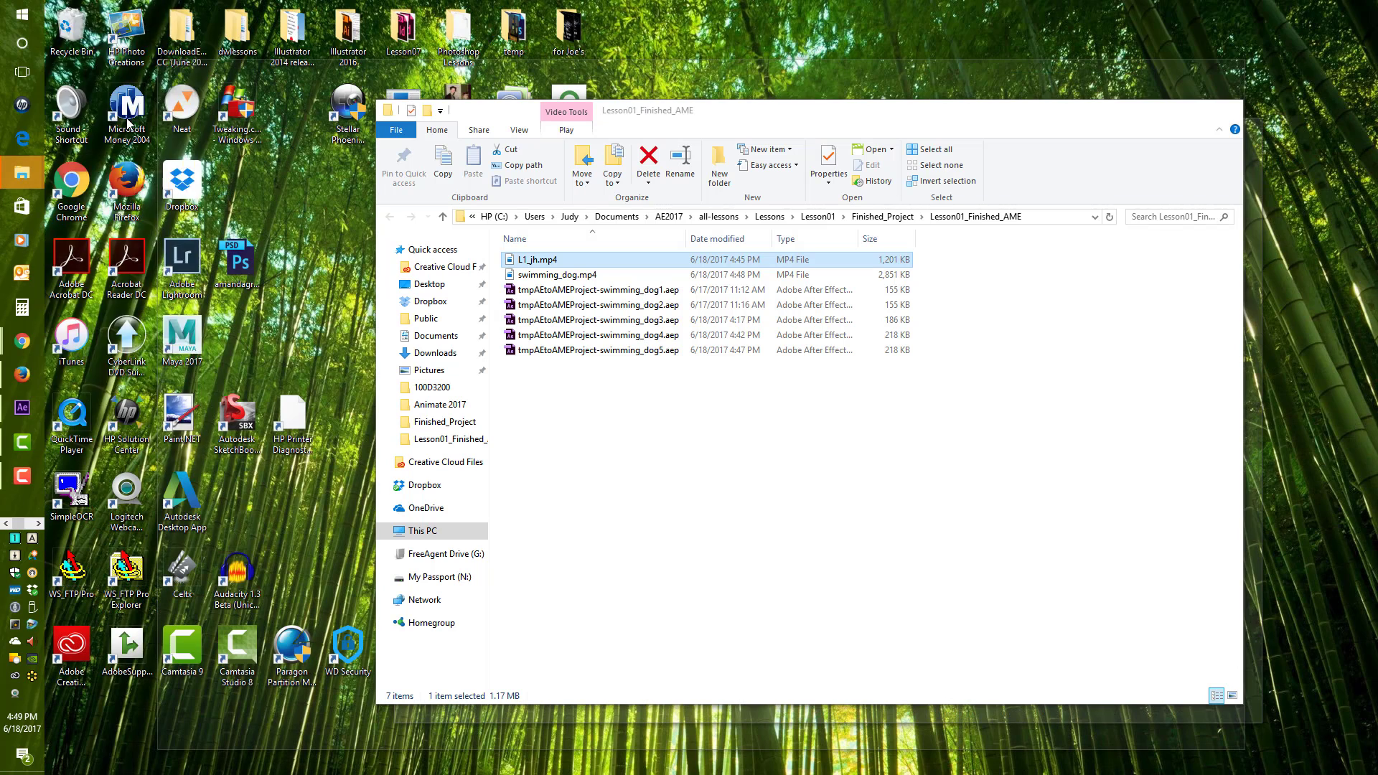
left_click(127, 118)
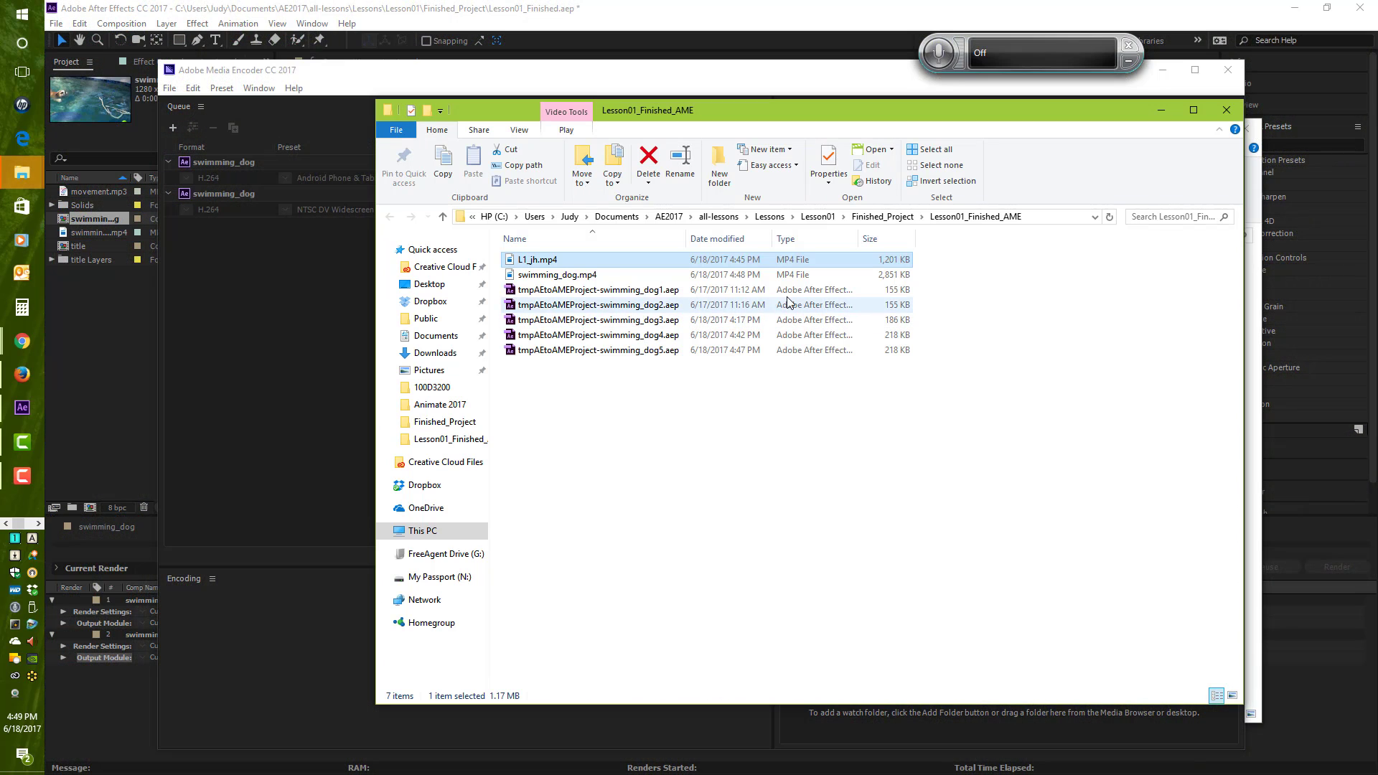
left_click(898, 278)
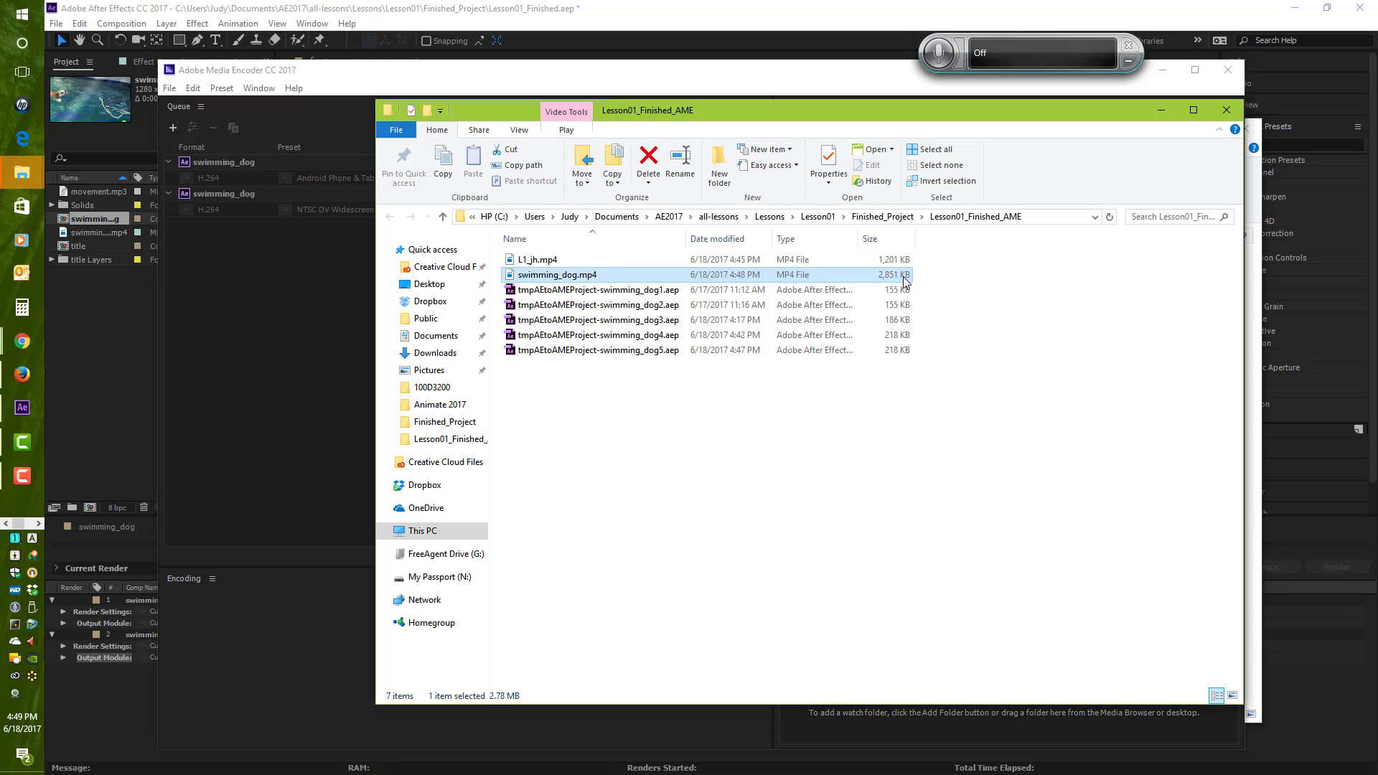